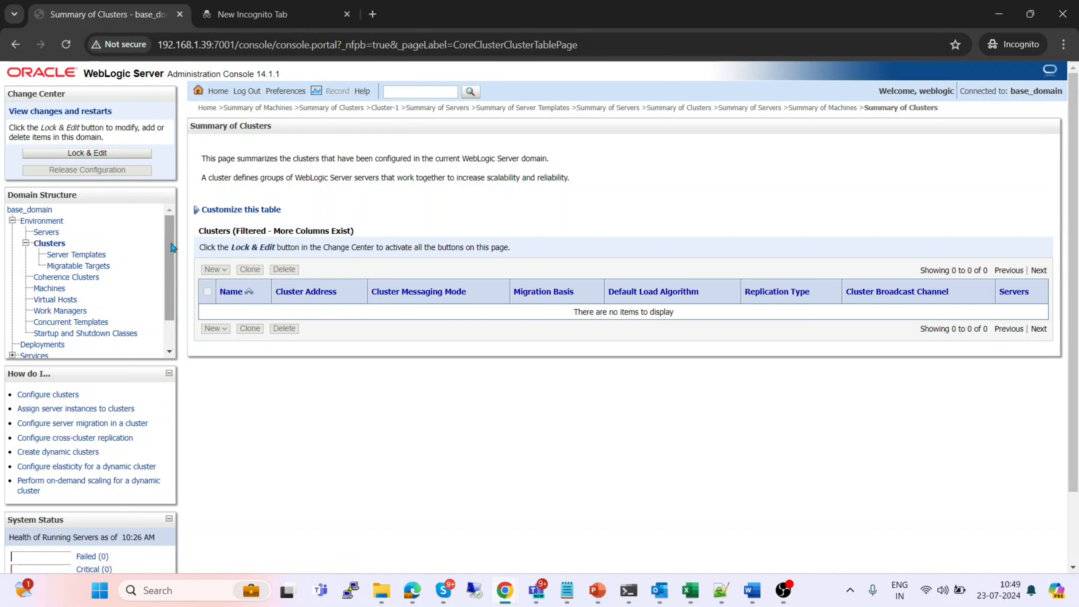
Lock the domain configuration for editing and start creating a new non-dynamic cluster in the Clusters summary
{"action": "mouse_move", "coordinate": [172, 248]}
{"action": "left_mouse_down"}
{"action": "mouse_move", "coordinate": [172, 271]}
{"action": "mouse_move", "coordinate": [172, 248]}
{"action": "left_mouse_up"}
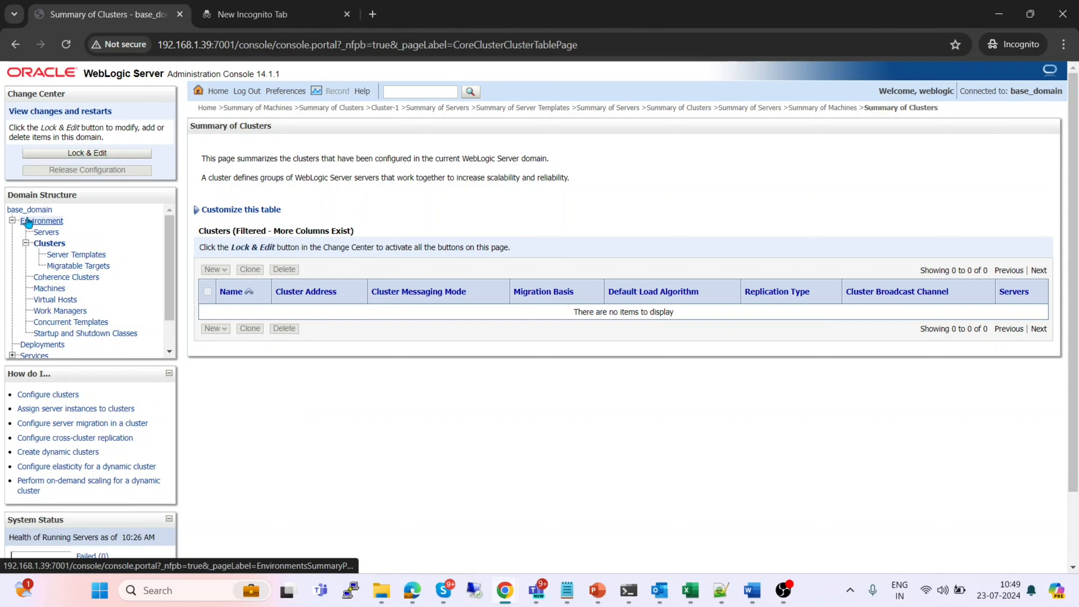
{"action": "left_click", "coordinate": [49, 243]}
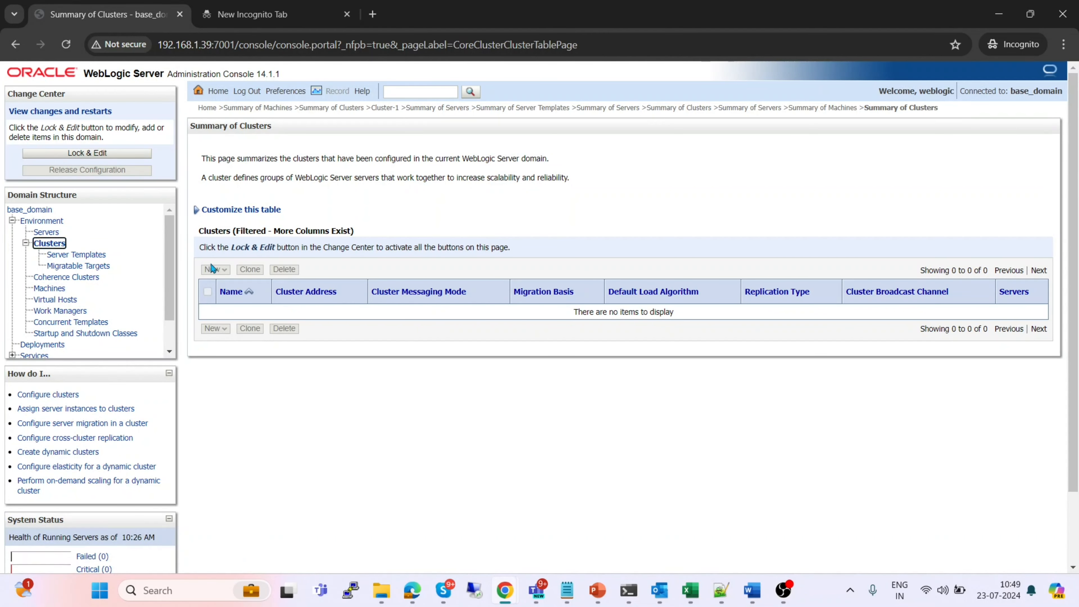
{"action": "left_click", "coordinate": [82, 157]}
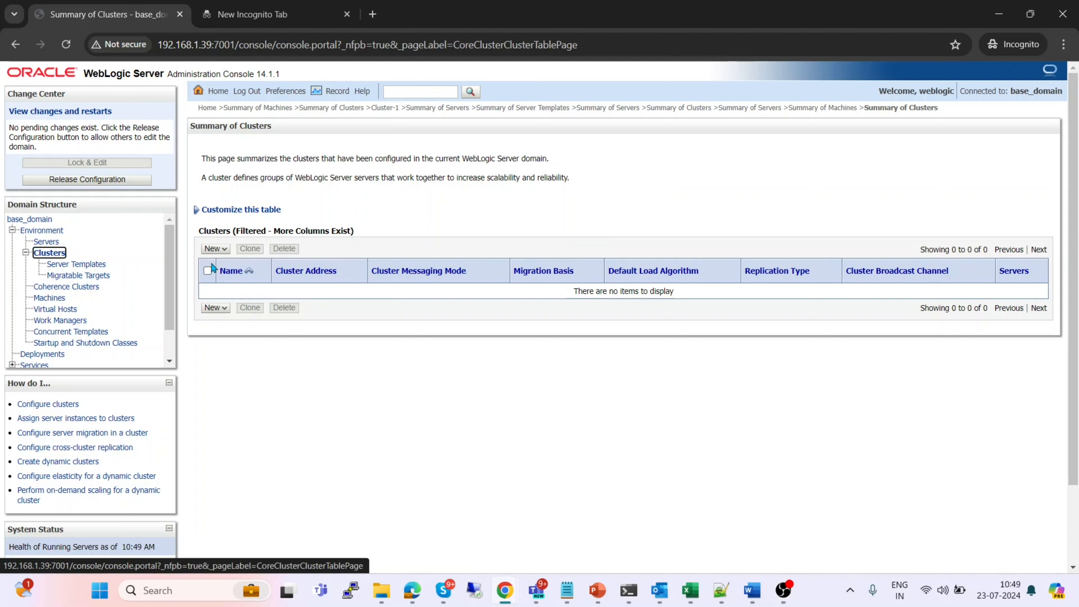
{"action": "left_click", "coordinate": [223, 309]}
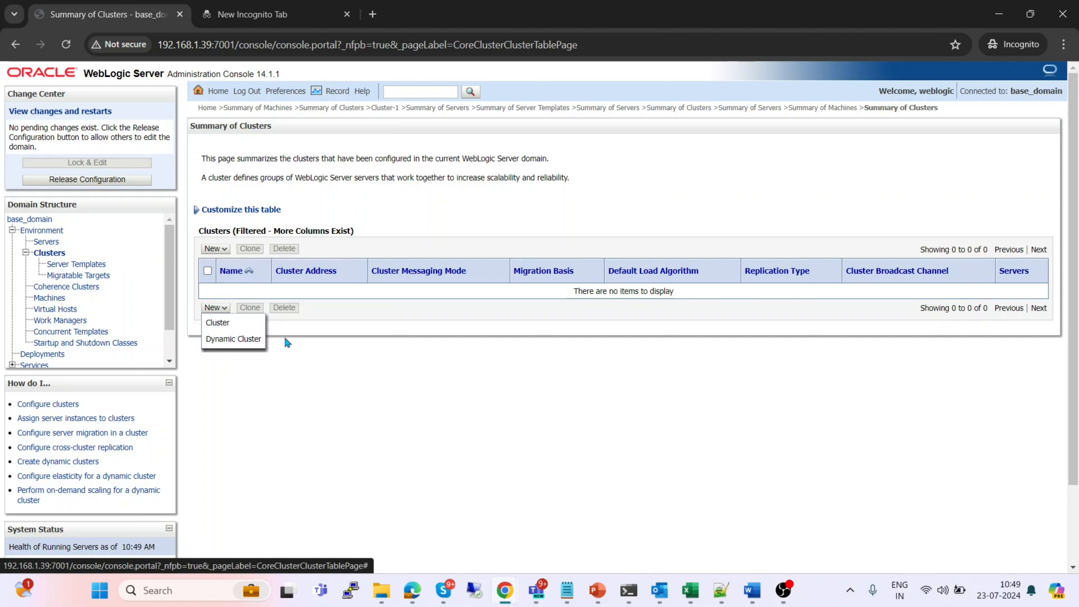
{"action": "left_click", "coordinate": [226, 327]}
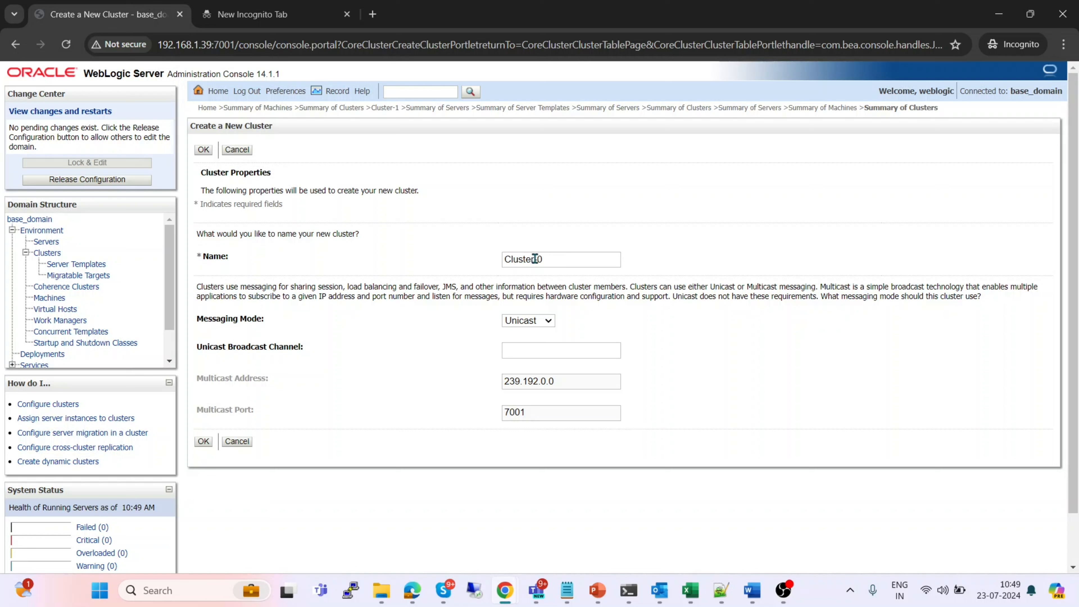
Name the new cluster Static-Cluster-1
{"action": "left_click", "coordinate": [588, 262]}
{"action": "key", "text": "BackSpace"}
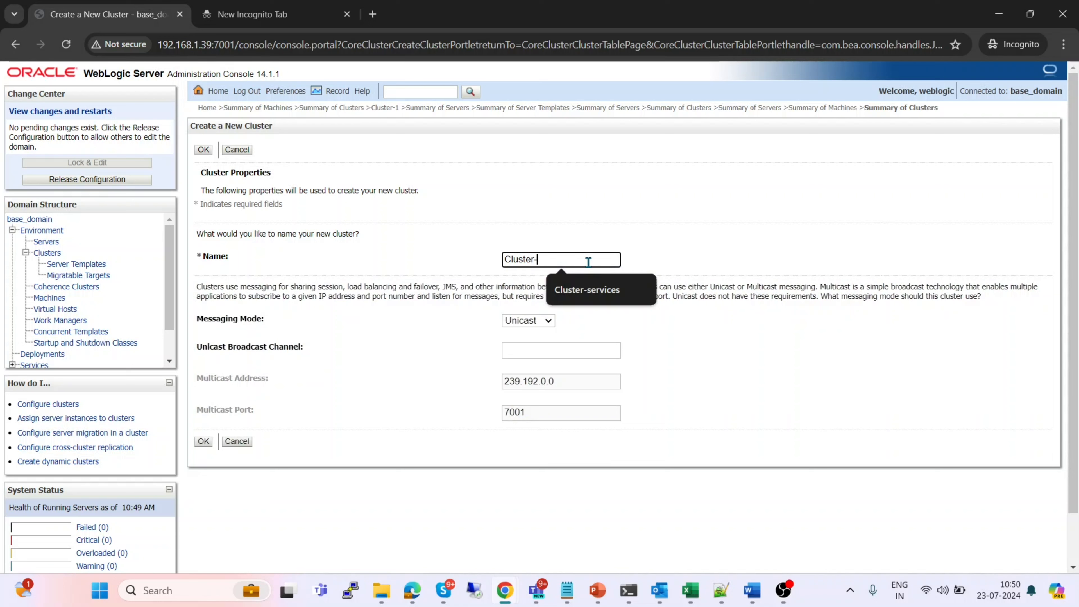
{"action": "type", "text": "stat"}
{"action": "key", "text": "BackSpace"}
{"action": "key", "text": "BackSpace"}
{"action": "key", "text": "BackSpace"}
{"action": "key", "text": "BackSpace"}
{"action": "key", "text": "Left"}
{"action": "key", "text": "Left"}
{"action": "key", "text": "Left"}
{"action": "key", "text": "Left"}
{"action": "key", "text": "Left"}
{"action": "key", "text": "Left"}
{"action": "key", "text": "Left"}
{"action": "type", "text": "statt"}
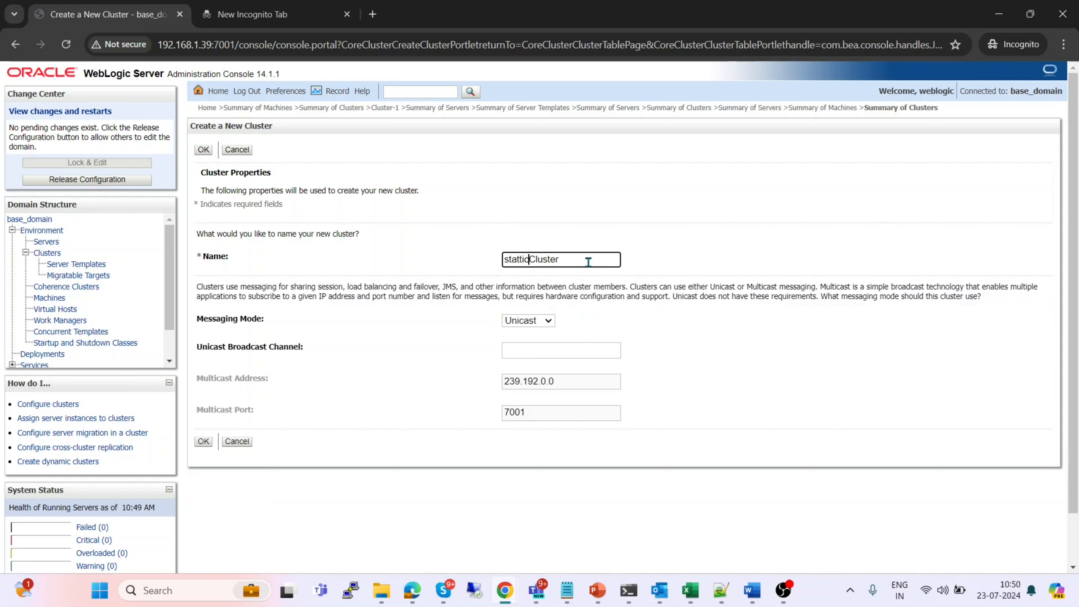
{"action": "key", "text": "BackSpace"}
{"action": "type", "text": "ic-"}
{"action": "key", "text": "BackSpace"}
{"action": "type", "text": "c"}
{"action": "key", "text": "BackSpace"}
{"action": "type", "text": "S-1"}
Choose Unicast as the cluster's messaging mode and create the cluster
{"action": "left_click", "coordinate": [537, 325]}
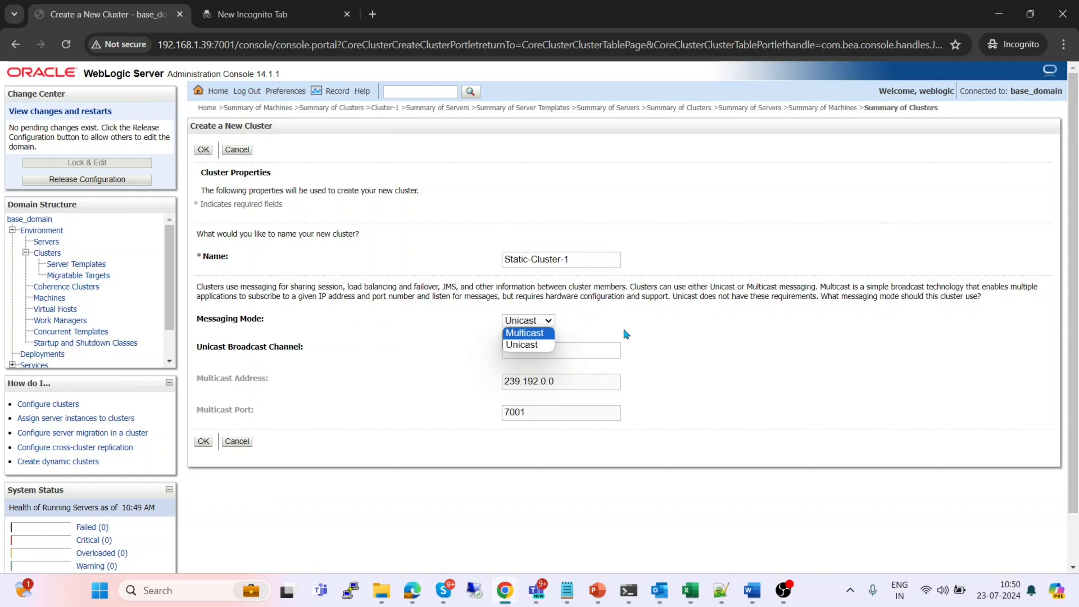
{"action": "left_click", "coordinate": [537, 346]}
{"action": "left_click", "coordinate": [537, 324]}
{"action": "left_click", "coordinate": [534, 347]}
{"action": "left_click", "coordinate": [203, 441]}
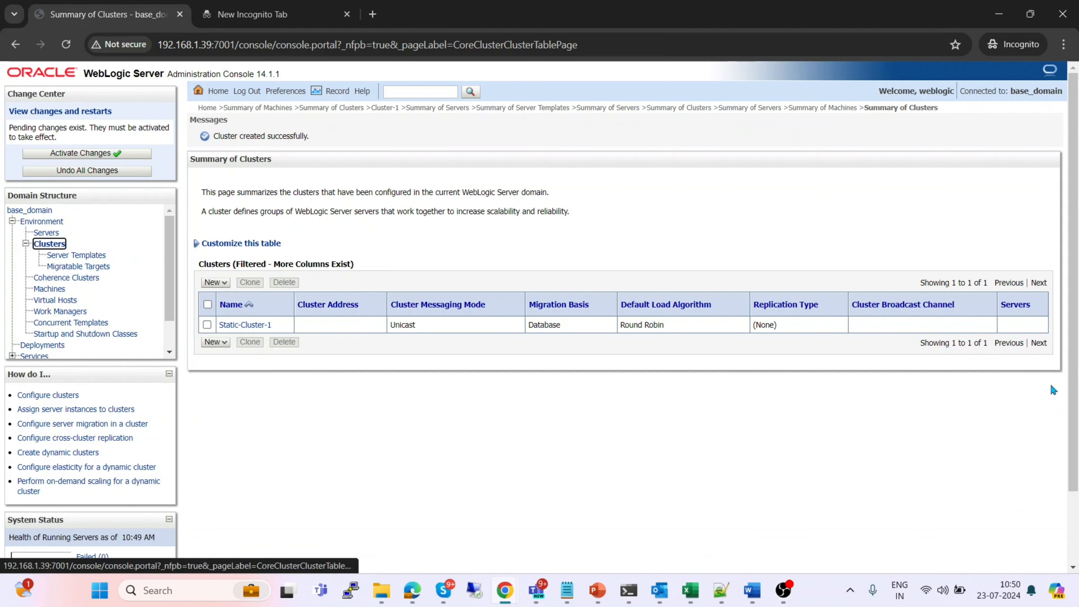
Open the server configuration of Static-Cluster-1 and start adding a new server to the cluster
{"action": "left_click", "coordinate": [230, 326]}
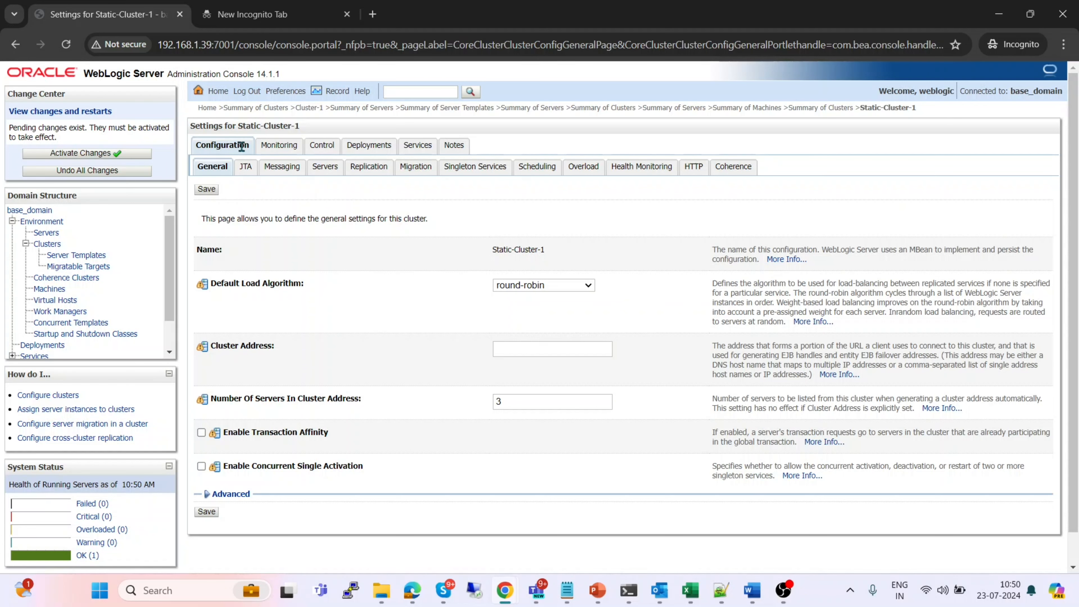
{"action": "left_click", "coordinate": [323, 168]}
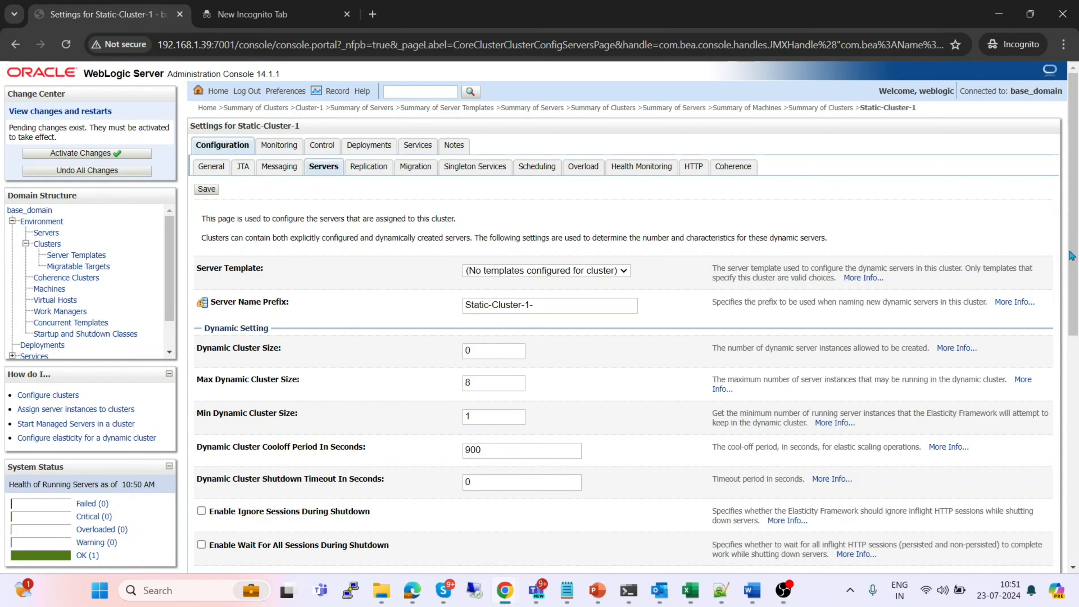
{"action": "left_click_drag", "start_coordinate": [1074, 255], "coordinate": [1074, 484]}
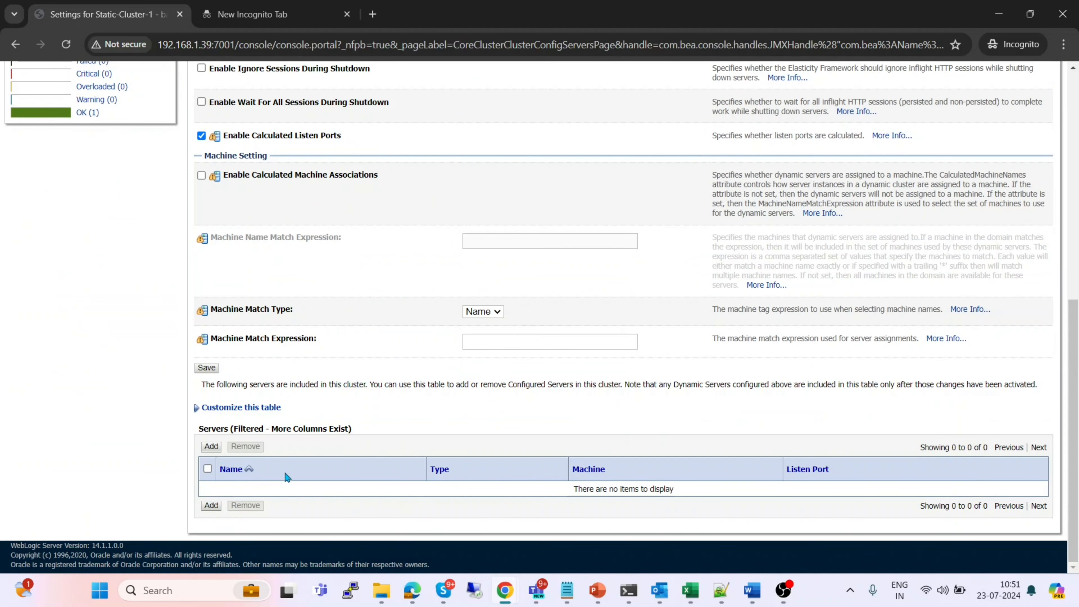
{"action": "left_click", "coordinate": [211, 446]}
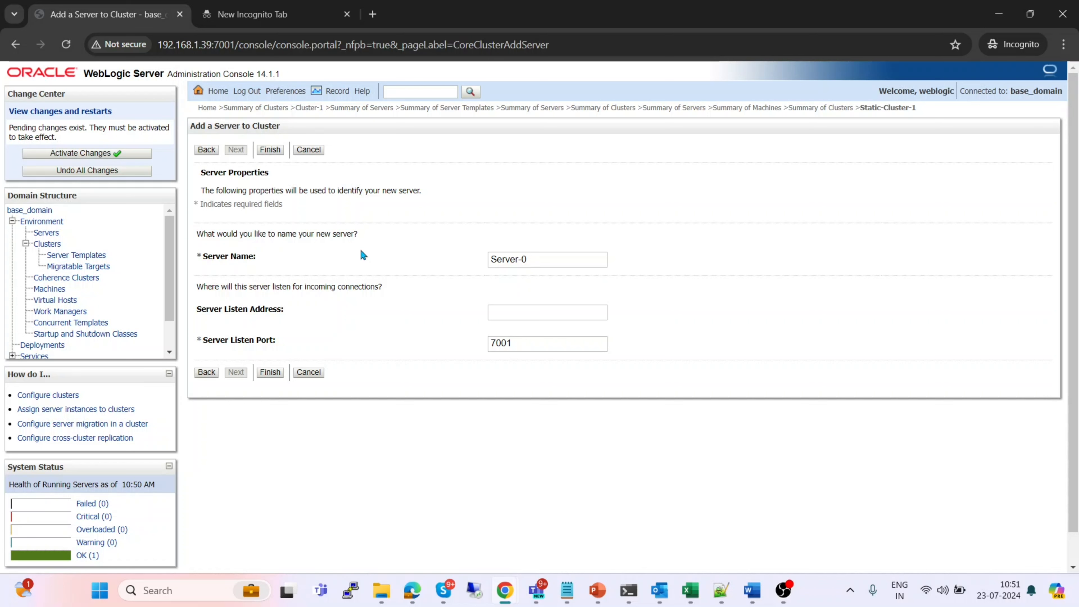
Name the cluster's new server Static-MS1
{"action": "left_click", "coordinate": [564, 262]}
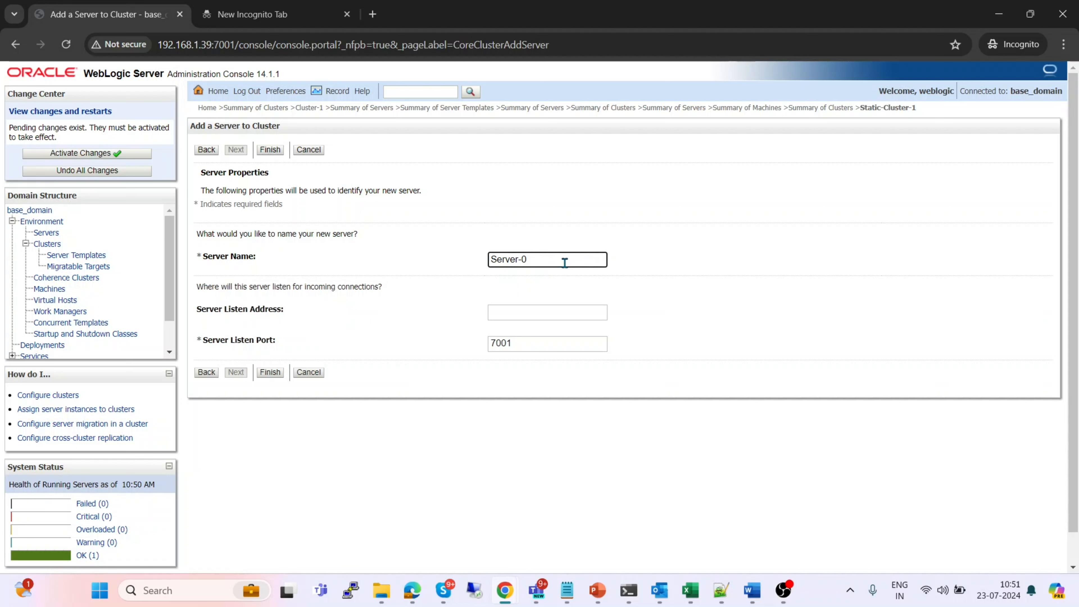
{"action": "key", "text": "BackSpace"}
{"action": "key", "text": "BackSpace"}
{"action": "key", "text": "BackSpace"}
{"action": "key", "text": "BackSpace"}
{"action": "key", "text": "BackSpace"}
{"action": "key", "text": "BackSpace"}
{"action": "key", "text": "BackSpace"}
{"action": "type", "text": "stat"}
{"action": "key", "text": "BackSpace"}
{"action": "key", "text": "BackSpace"}
{"action": "key", "text": "BackSpace"}
{"action": "type", "text": "Sta"}
{"action": "key", "text": "BackSpace"}
{"action": "key", "text": "BackSpace"}
{"action": "type", "text": "Statci"}
{"action": "key", "text": "BackSpace"}
{"action": "key", "text": "BackSpace"}
{"action": "type", "text": "ic-MS1"}
Set the Static-MS1 listen address to localhost and the listen port to 8001, and finish creating the server
{"action": "left_click", "coordinate": [537, 315]}
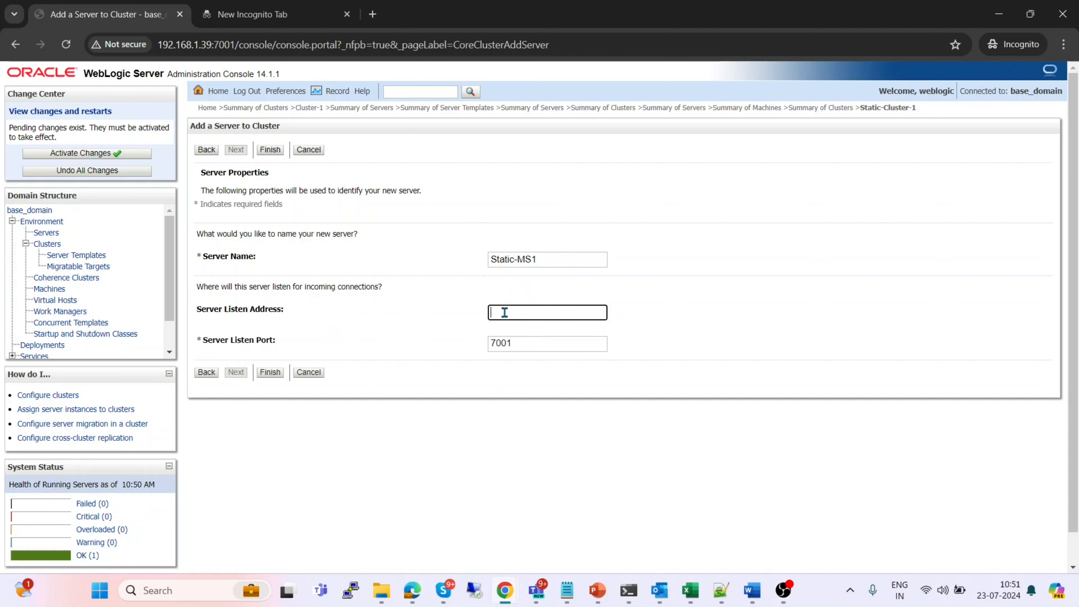
{"action": "type", "text": "localst"}
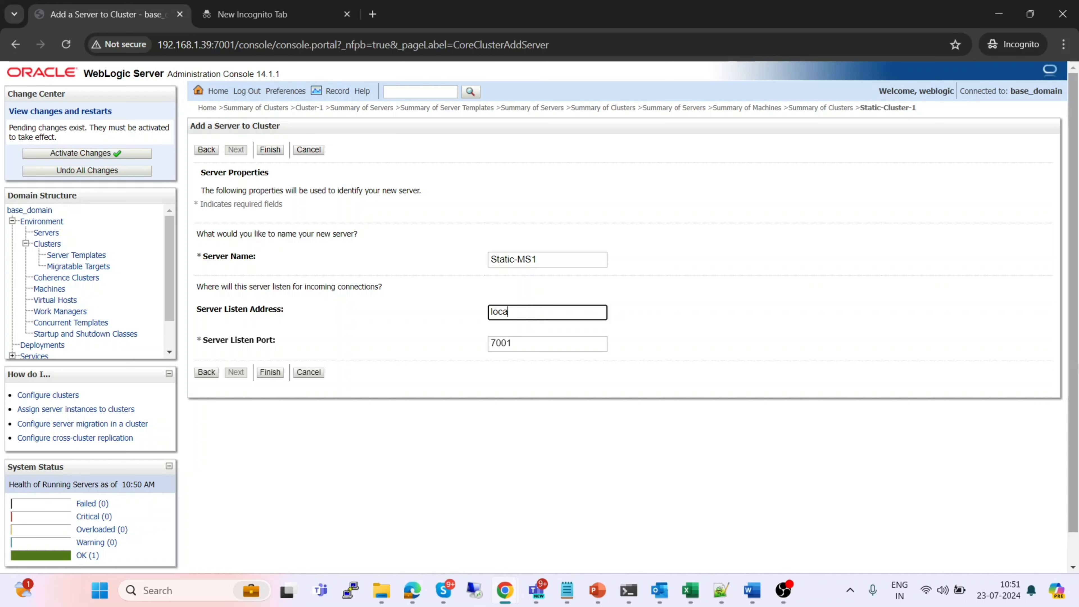
{"action": "type", "text": "lhost"}
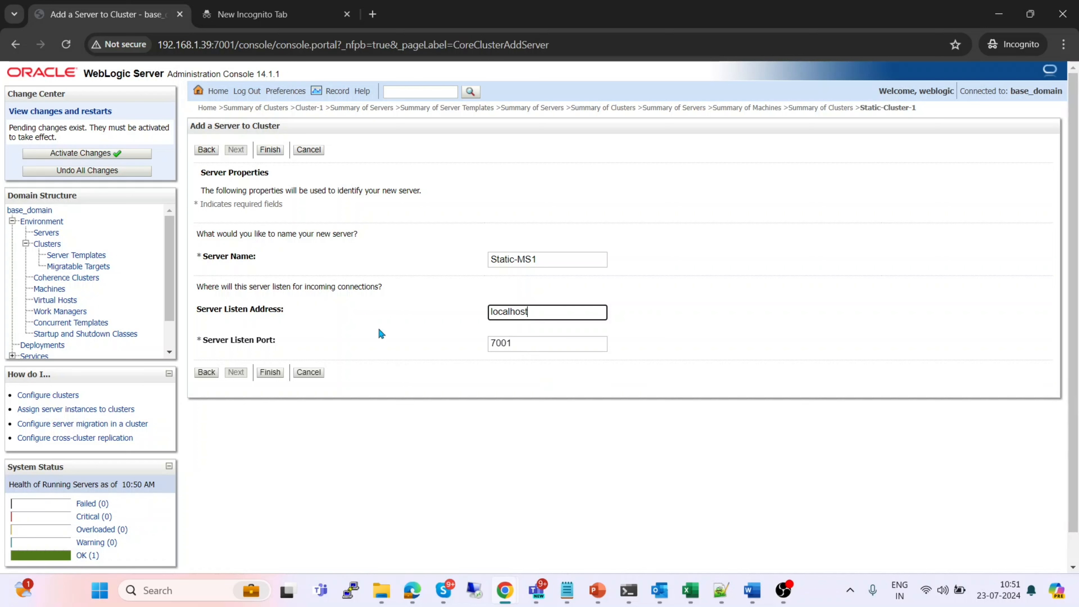
{"action": "left_click", "coordinate": [500, 343]}
{"action": "key", "text": "BackSpace"}
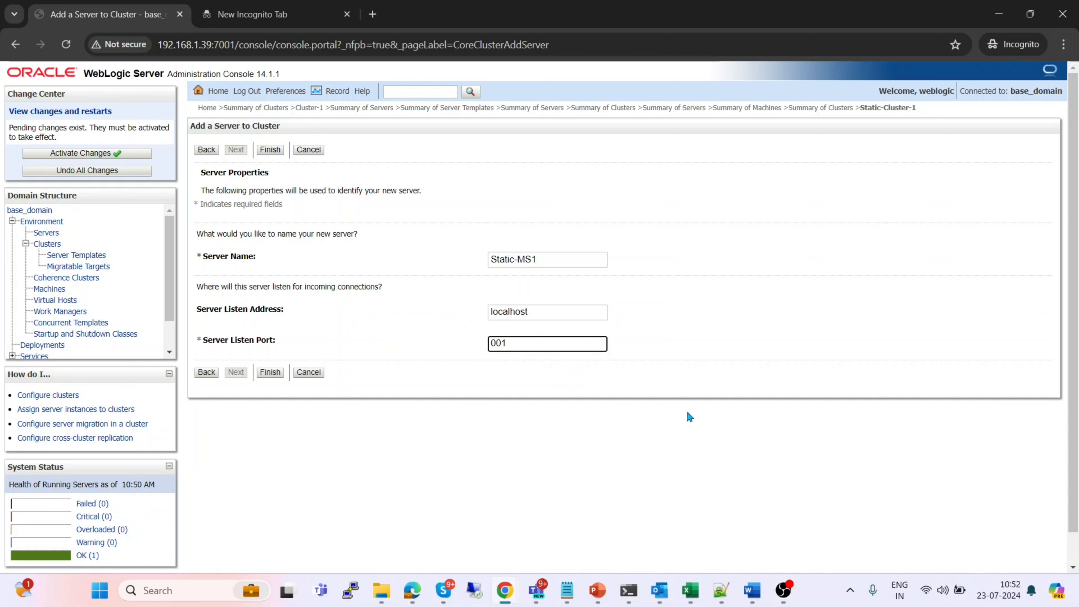
{"action": "type", "text": "8"}
{"action": "left_click", "coordinate": [270, 373]}
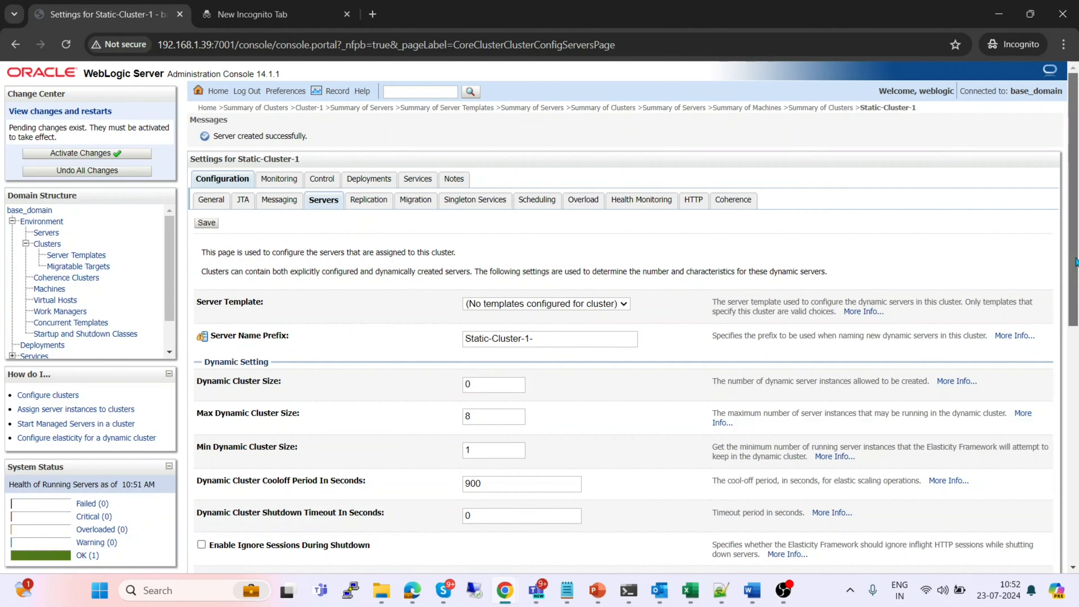
Check the list of servers included in Static-Cluster-1 and activate the pending configuration changes
{"action": "scroll", "coordinate": [979, 338], "scroll_direction": "down", "scroll_amount": 10}
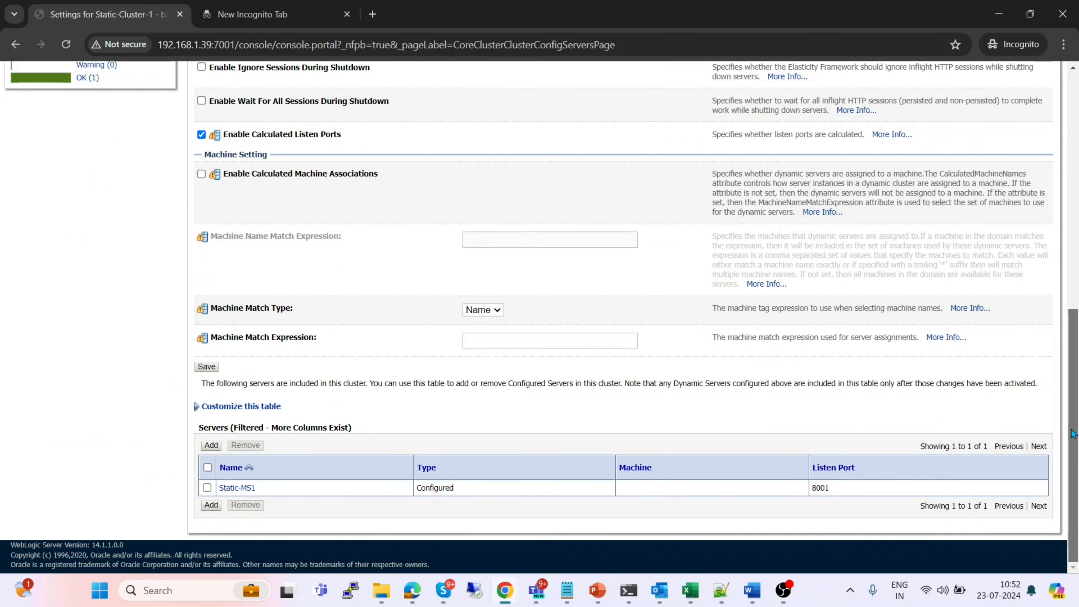
{"action": "left_click_drag", "start_coordinate": [1074, 434], "coordinate": [1075, 151]}
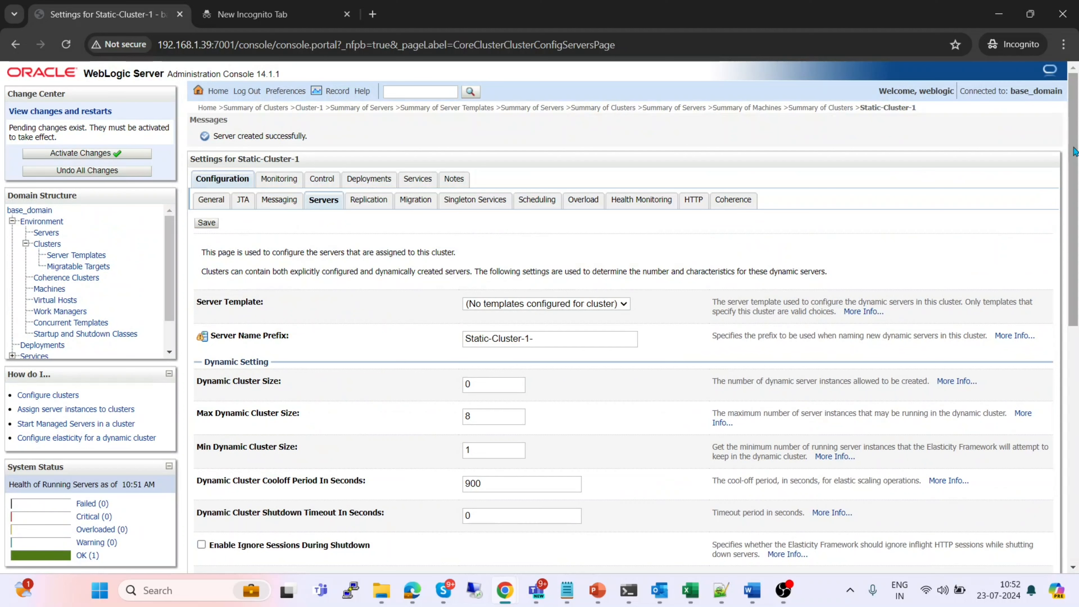
{"action": "left_click", "coordinate": [88, 158]}
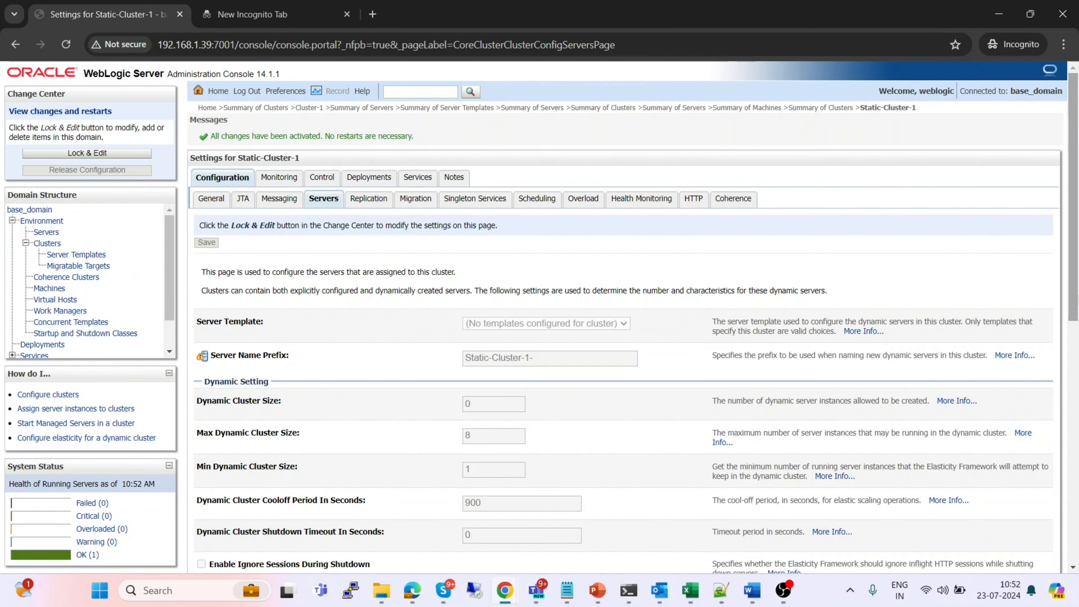
Lock the configuration again and start creating another server from the Servers summary
{"action": "left_click", "coordinate": [48, 236]}
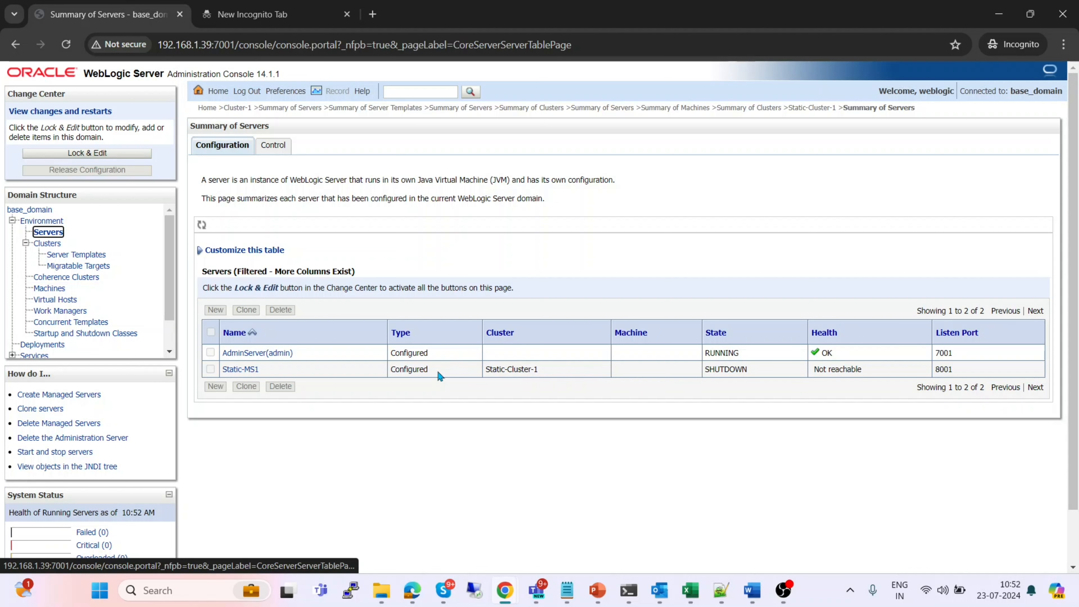
{"action": "left_click", "coordinate": [89, 153]}
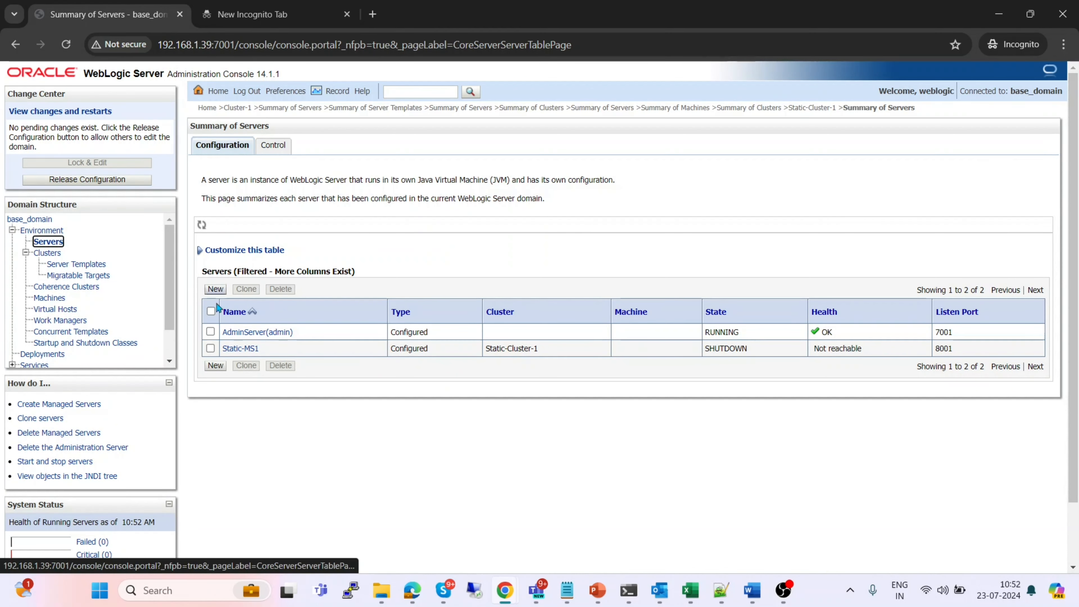
{"action": "left_click", "coordinate": [215, 366]}
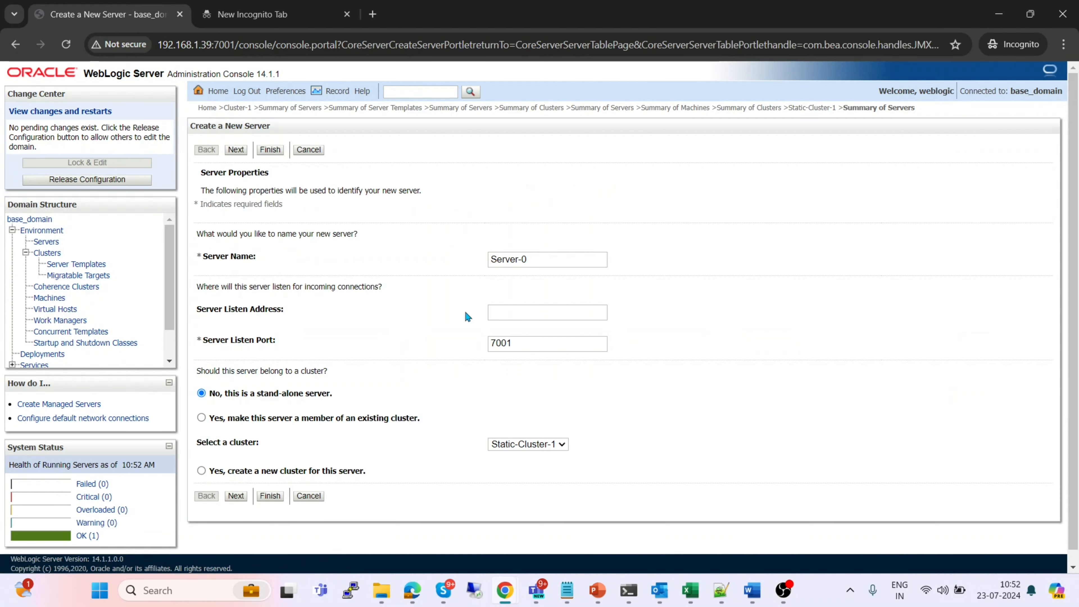
Name the second server Static-MS2
{"action": "left_click", "coordinate": [541, 262]}
{"action": "key", "text": "BackSpace"}
{"action": "key", "text": "BackSpace"}
{"action": "key", "text": "BackSpace"}
{"action": "key", "text": "BackSpace"}
{"action": "key", "text": "BackSpace"}
{"action": "key", "text": "BackSpace"}
{"action": "key", "text": "BackSpace"}
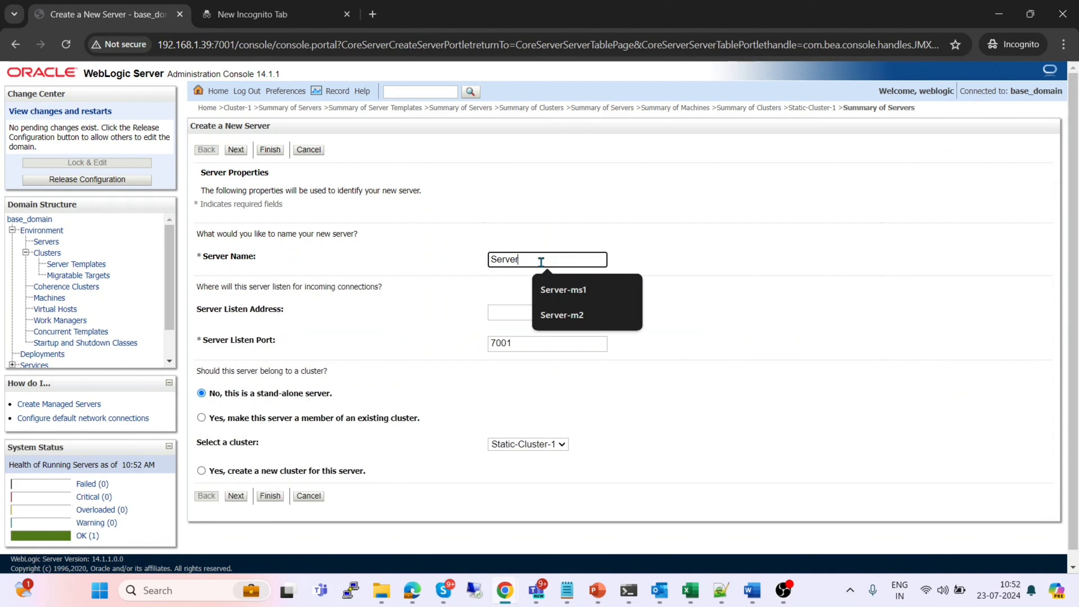
{"action": "type", "text": "Stat"}
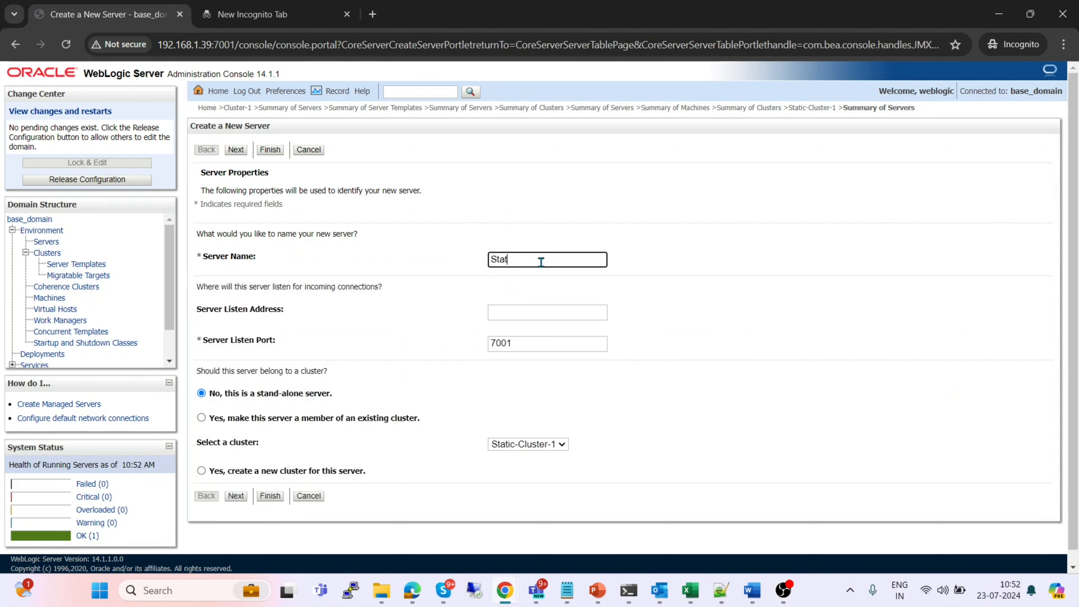
{"action": "type", "text": "9c"}
{"action": "key", "text": "BackSpace"}
{"action": "key", "text": "BackSpace"}
{"action": "type", "text": "ic-MS2"}
Set the Static-MS2 listen port to 8002 and its listen address to localhost
{"action": "left_click", "coordinate": [530, 343]}
{"action": "key", "text": "BackSpace"}
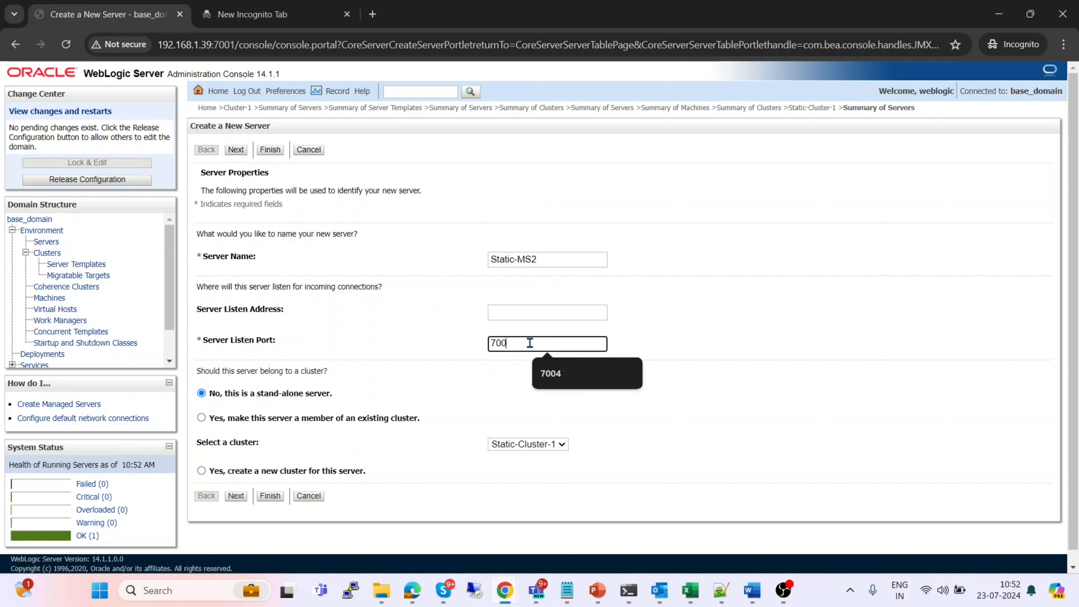
{"action": "type", "text": "2"}
{"action": "left_click", "coordinate": [495, 343]}
{"action": "key", "text": "BackSpace"}
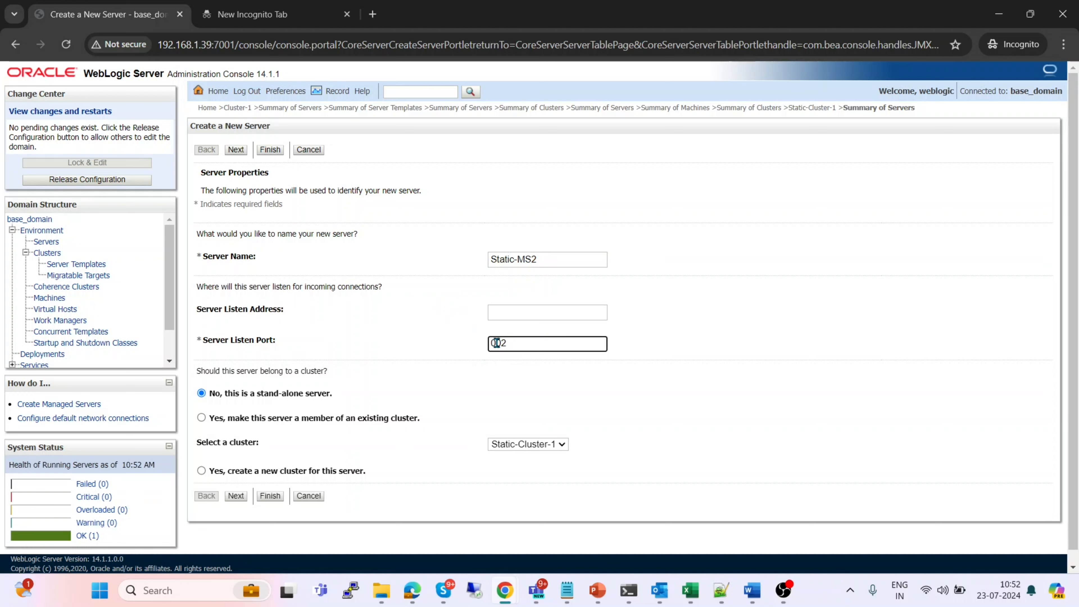
{"action": "type", "text": "8"}
{"action": "left_click", "coordinate": [506, 315]}
{"action": "type", "text": "localhost"}
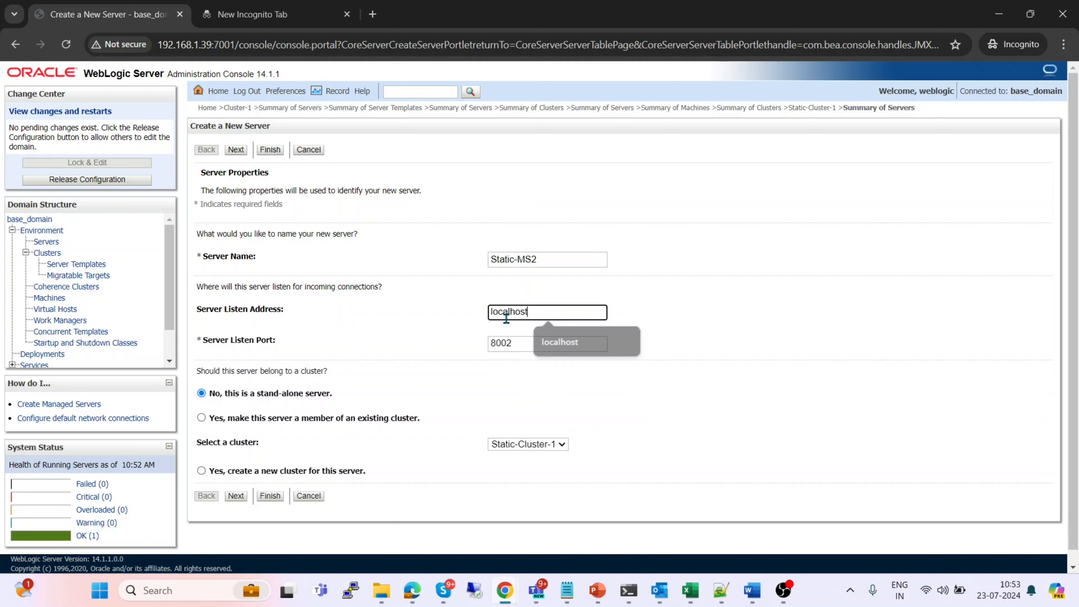
{"action": "left_click", "coordinate": [455, 338]}
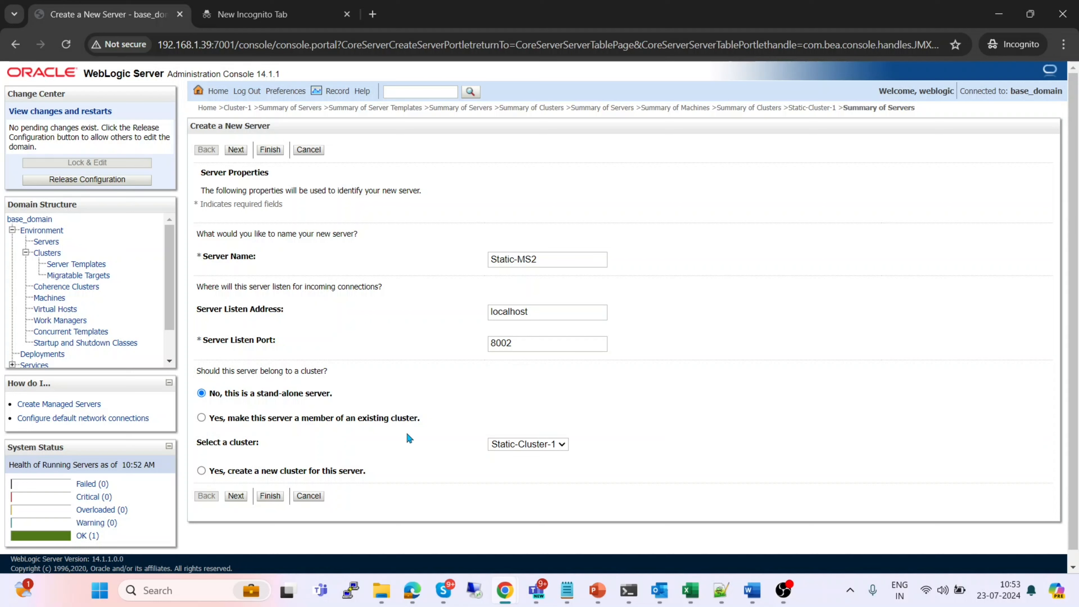
Make Static-MS2 a member of the existing cluster Static-Cluster-1 and finish creating the server
{"action": "left_click", "coordinate": [557, 444]}
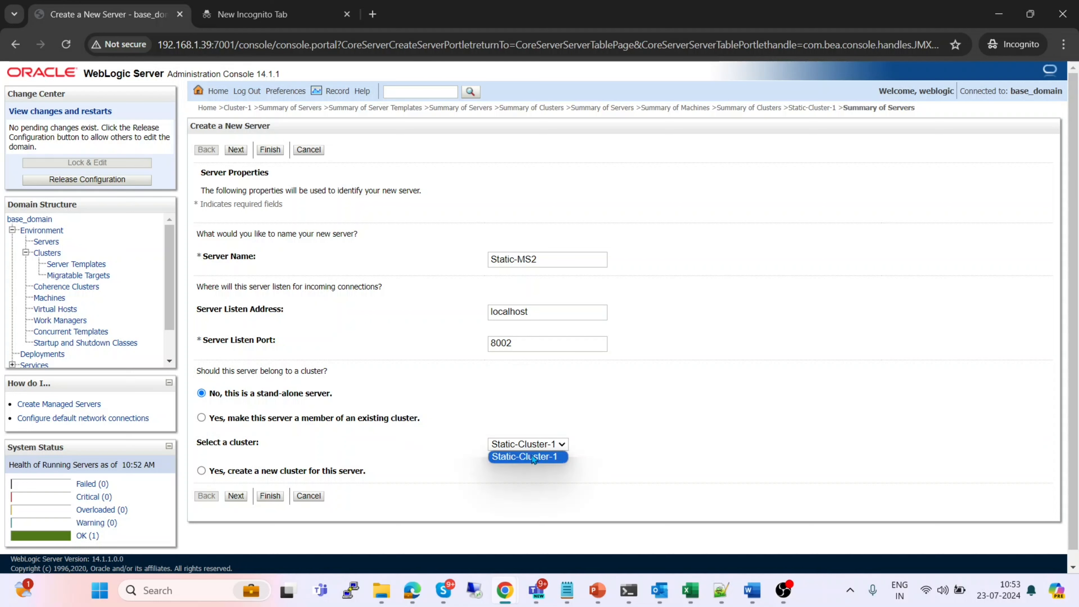
{"action": "left_click", "coordinate": [634, 446]}
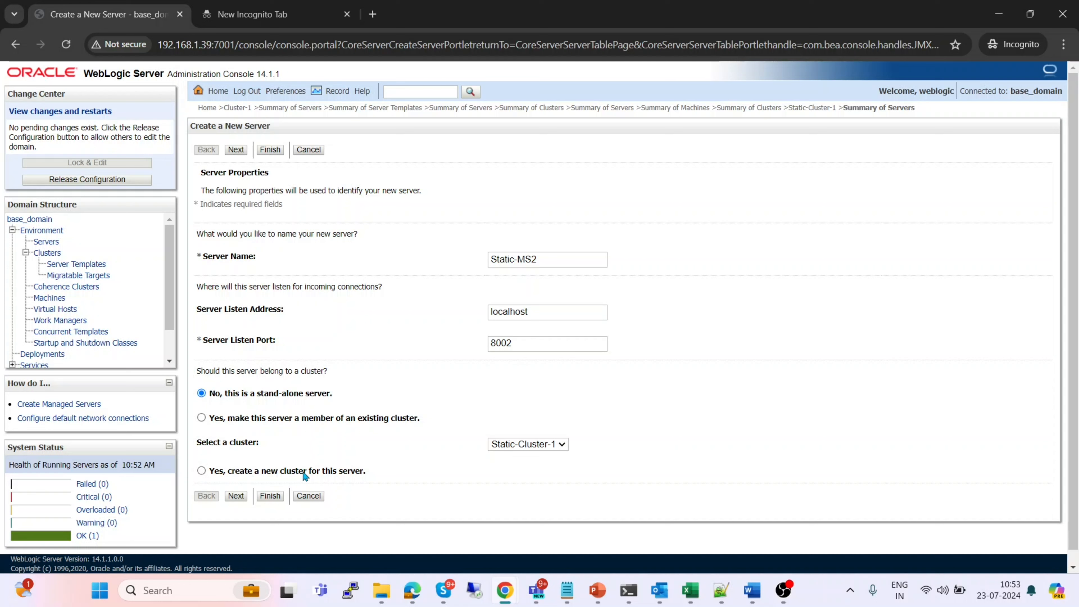
{"action": "left_click", "coordinate": [202, 418]}
{"action": "left_click", "coordinate": [236, 496]}
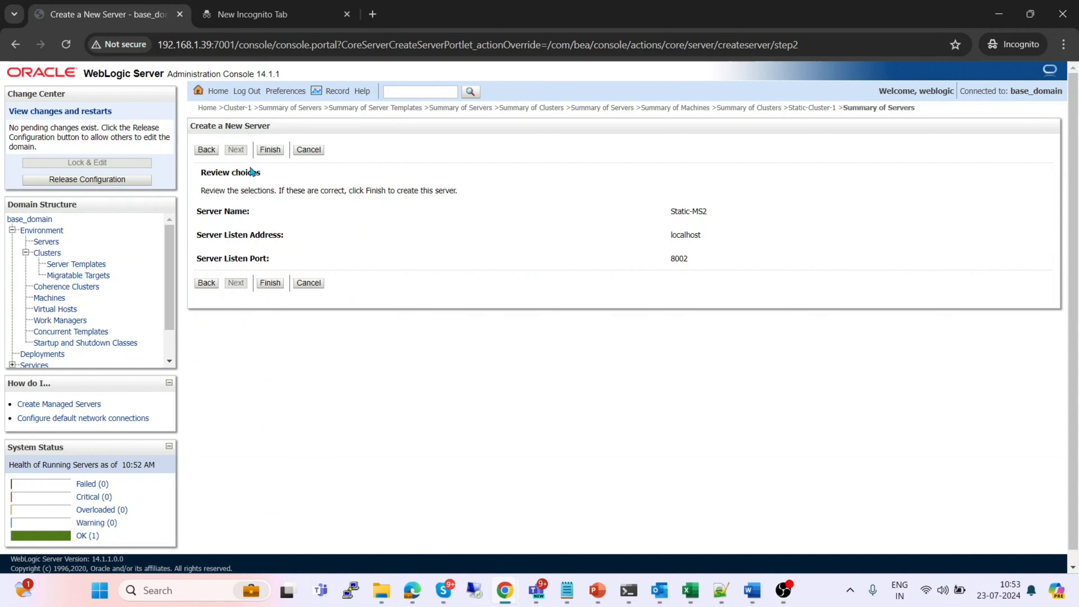
{"action": "left_click", "coordinate": [270, 284]}
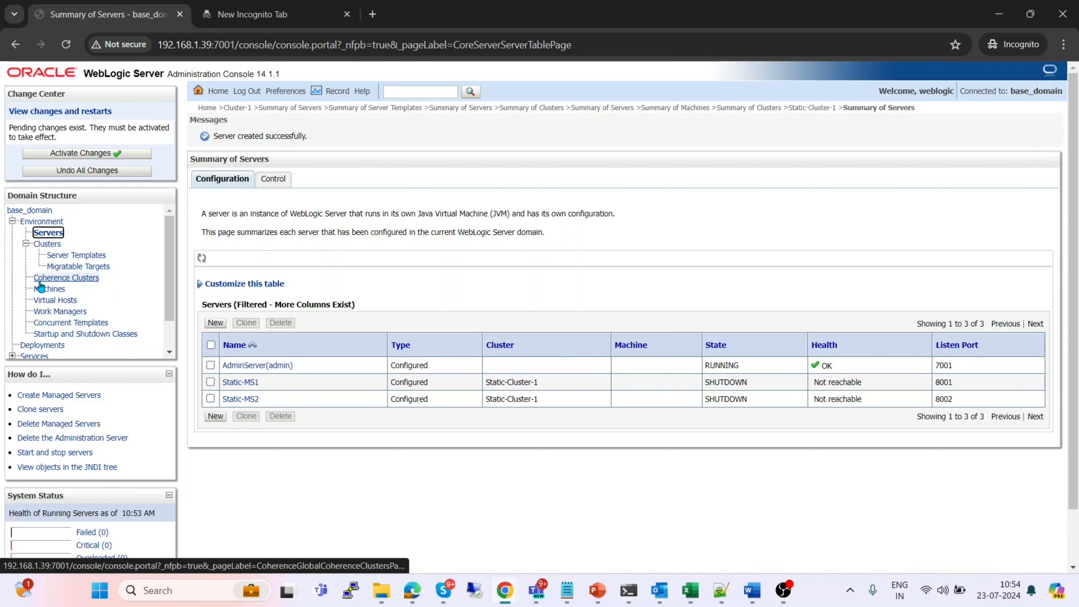
Associate the existing server Static-MS1 with Machine-1
{"action": "left_click", "coordinate": [47, 291]}
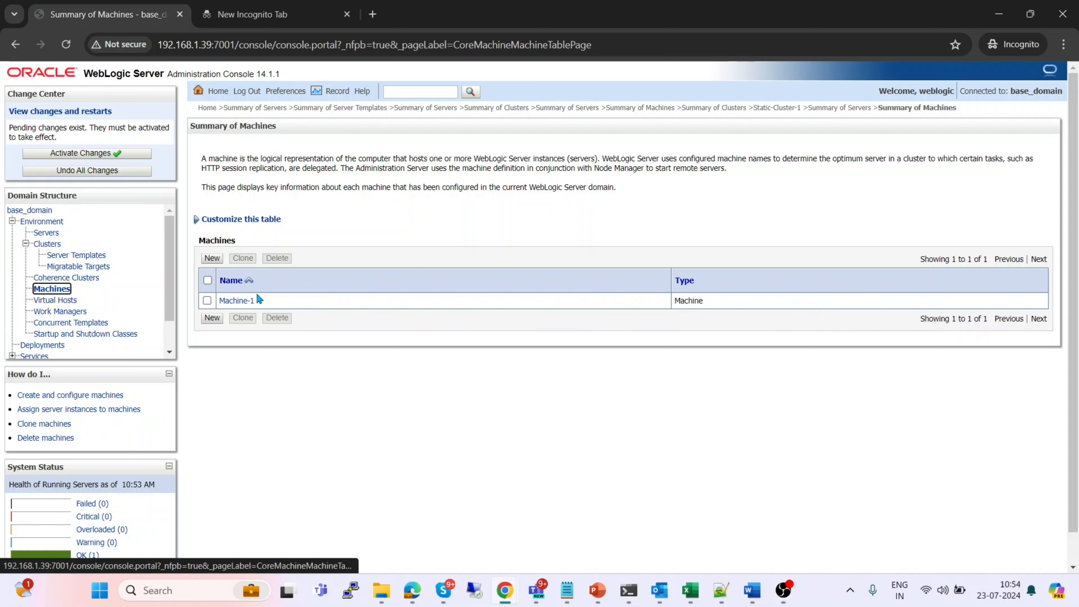
{"action": "left_click", "coordinate": [237, 301]}
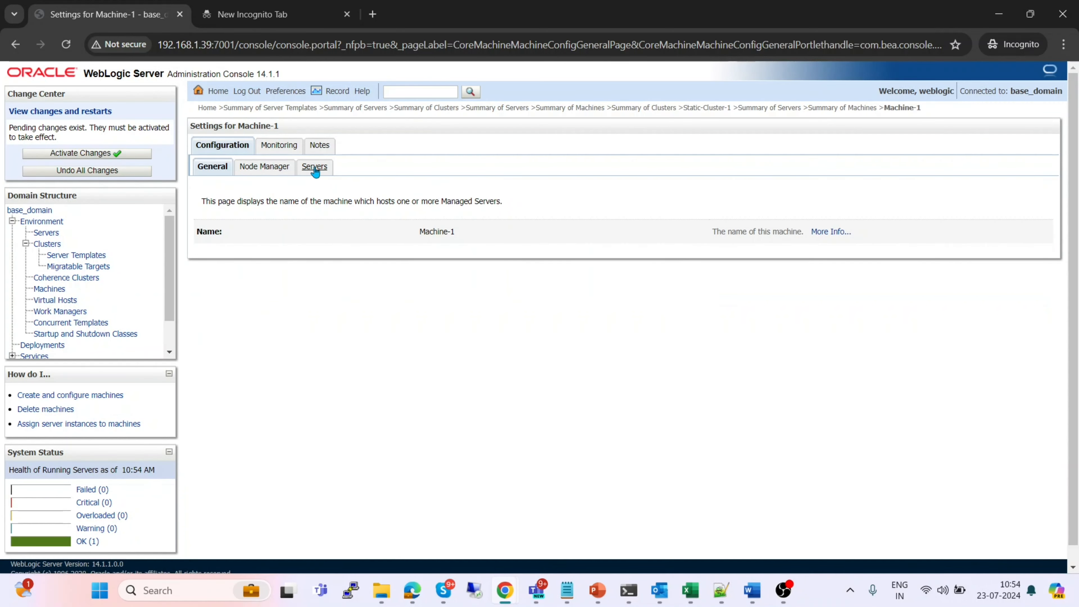
{"action": "left_click", "coordinate": [315, 167]}
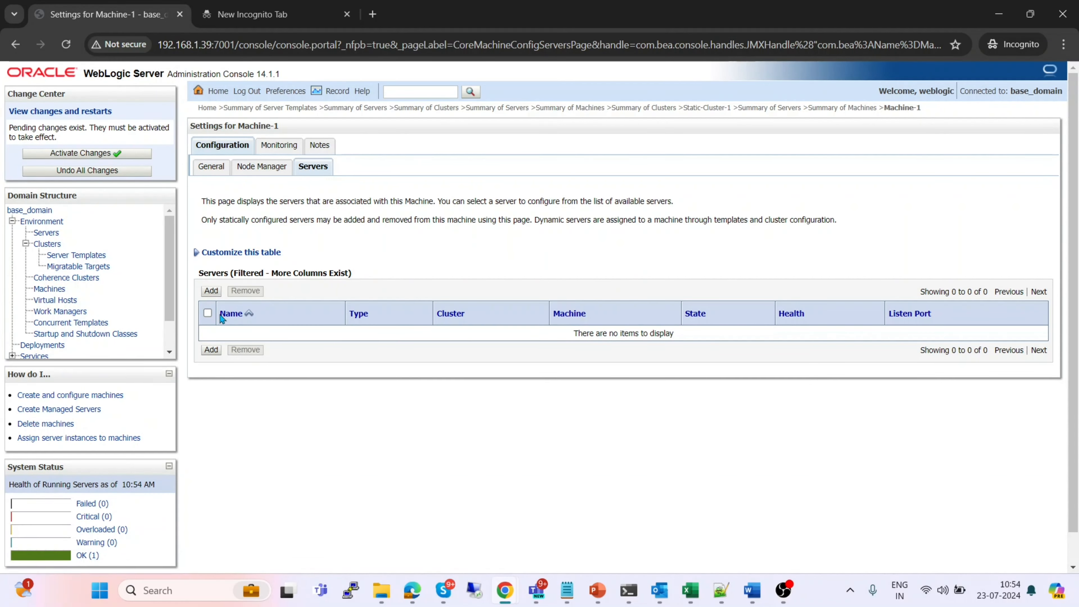
{"action": "left_click", "coordinate": [211, 349]}
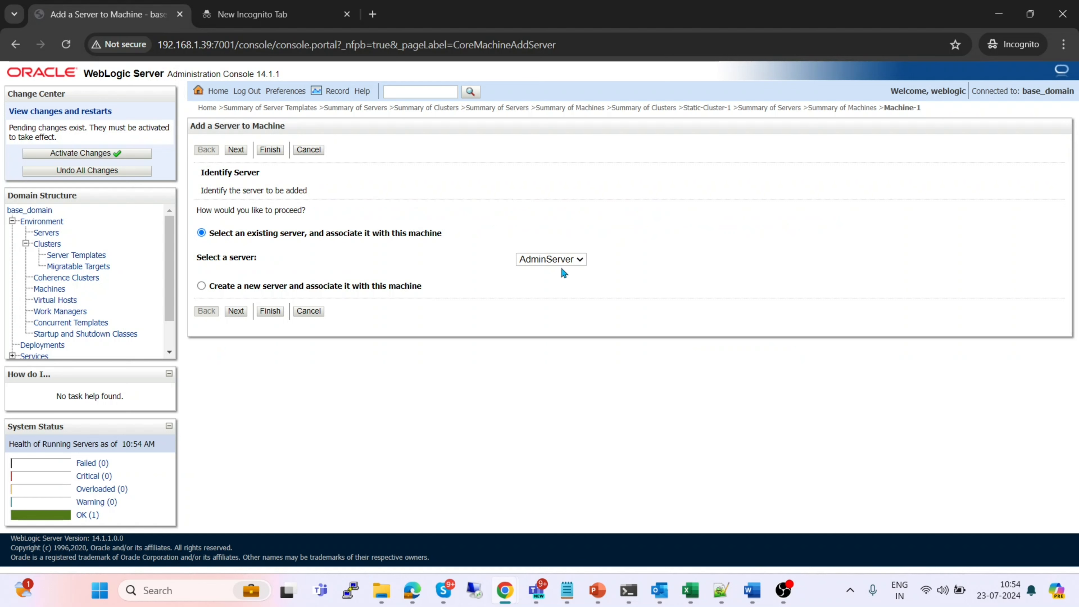
{"action": "left_click", "coordinate": [573, 259]}
{"action": "left_click", "coordinate": [569, 281]}
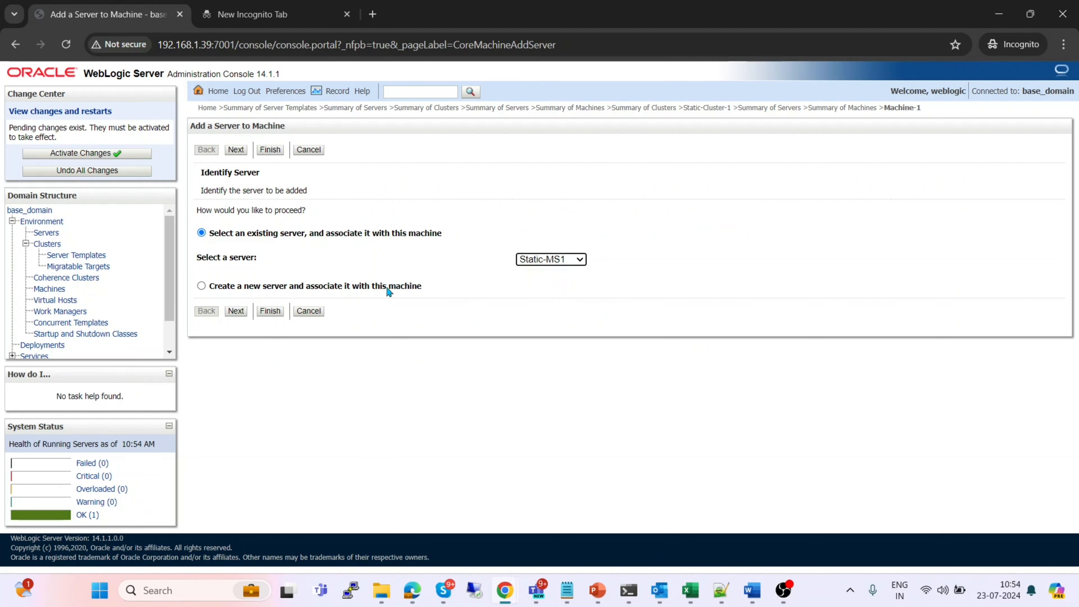
{"action": "left_click", "coordinate": [276, 311]}
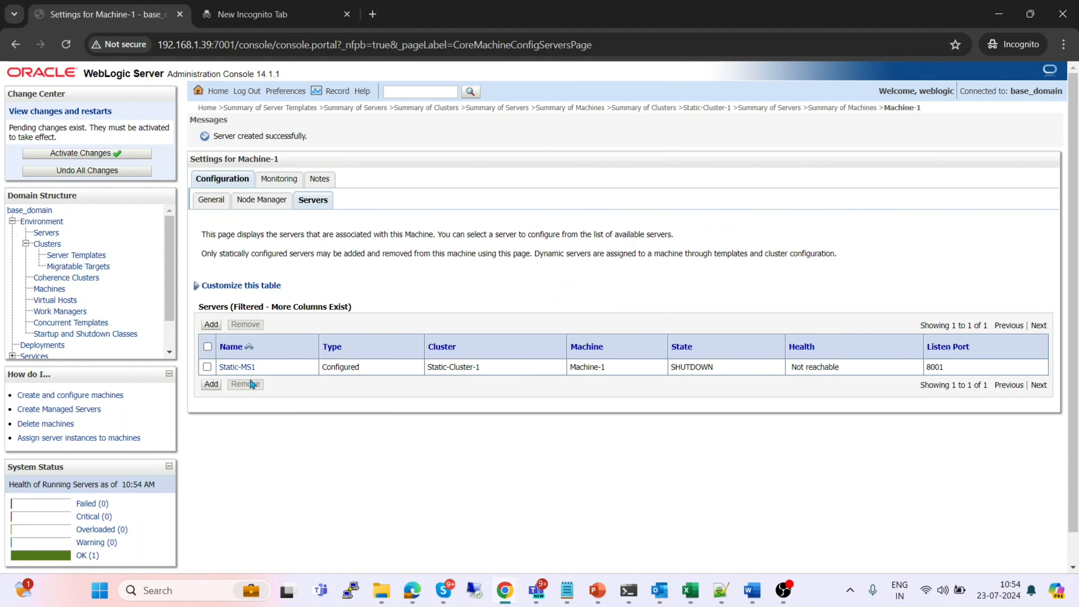
Associate the existing server Static-MS2 with Machine-1 and activate the pending changes
{"action": "left_click", "coordinate": [208, 386]}
{"action": "left_click", "coordinate": [569, 260]}
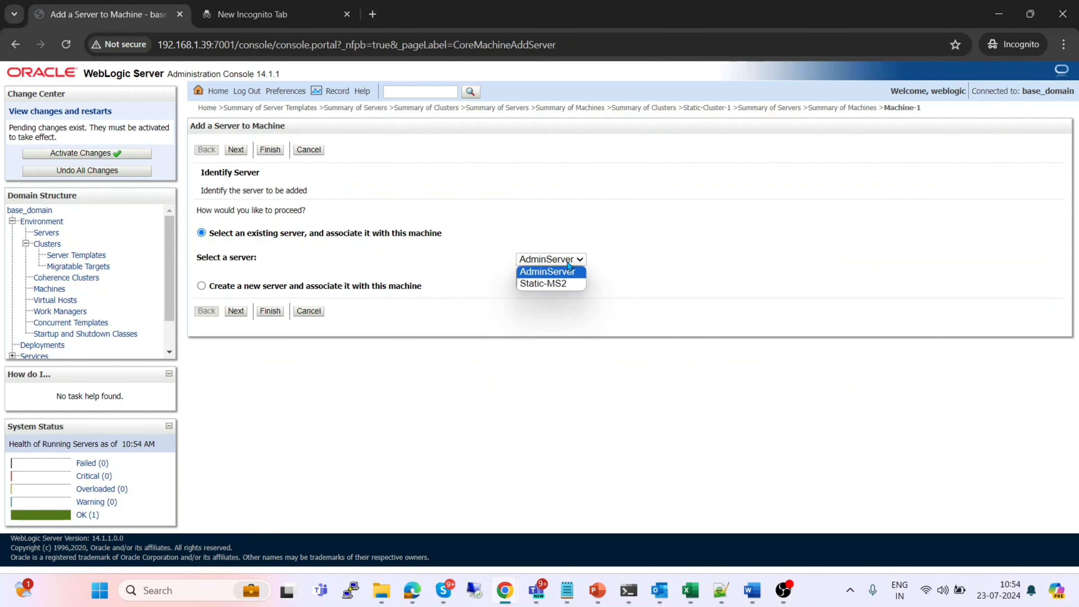
{"action": "left_click", "coordinate": [568, 283]}
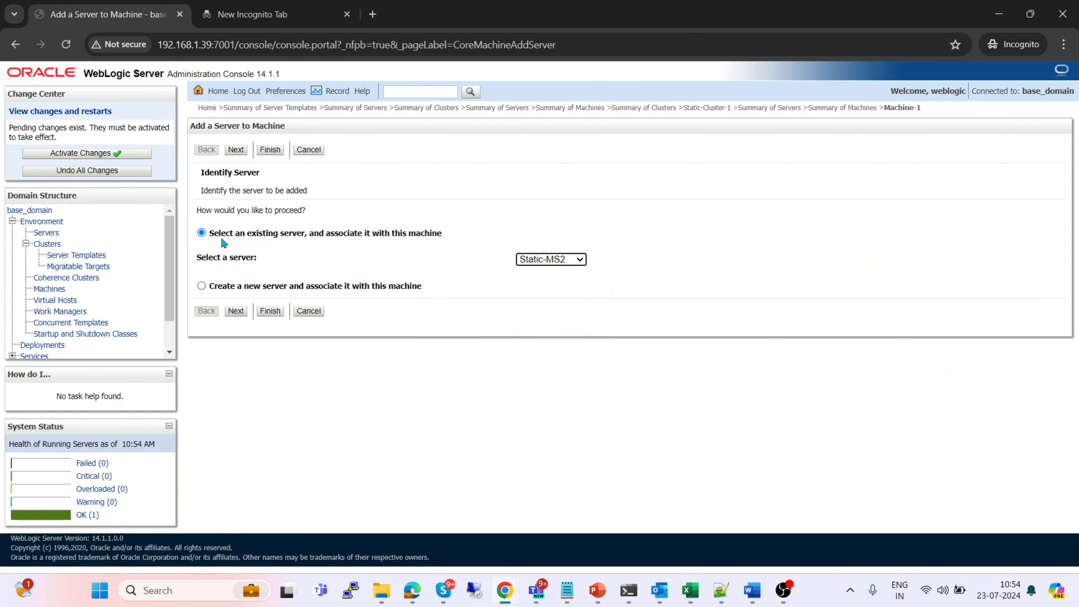
{"action": "left_click", "coordinate": [229, 312]}
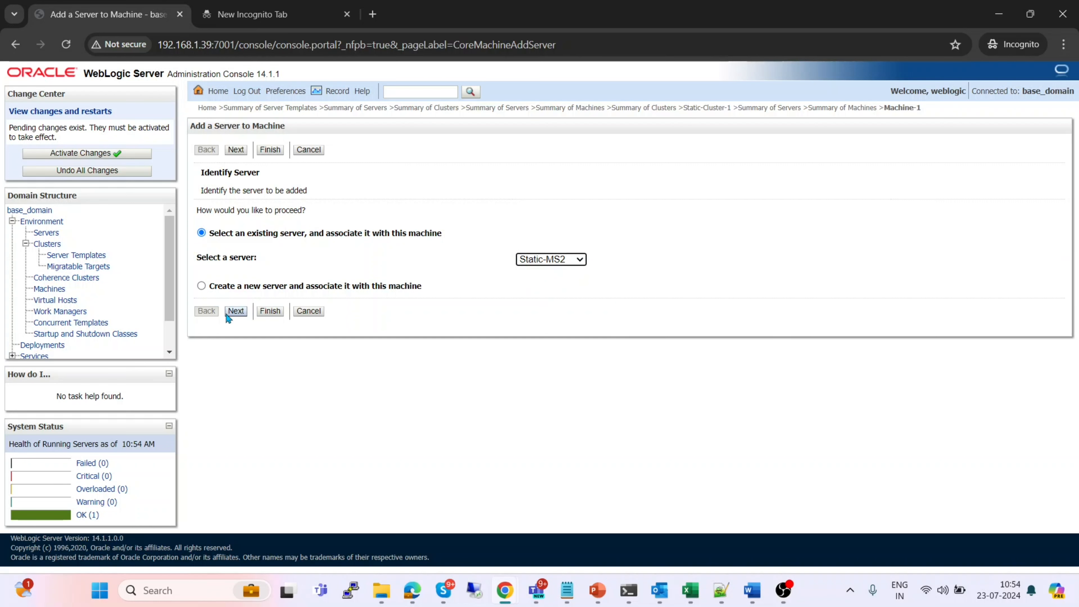
{"action": "left_click", "coordinate": [237, 312]}
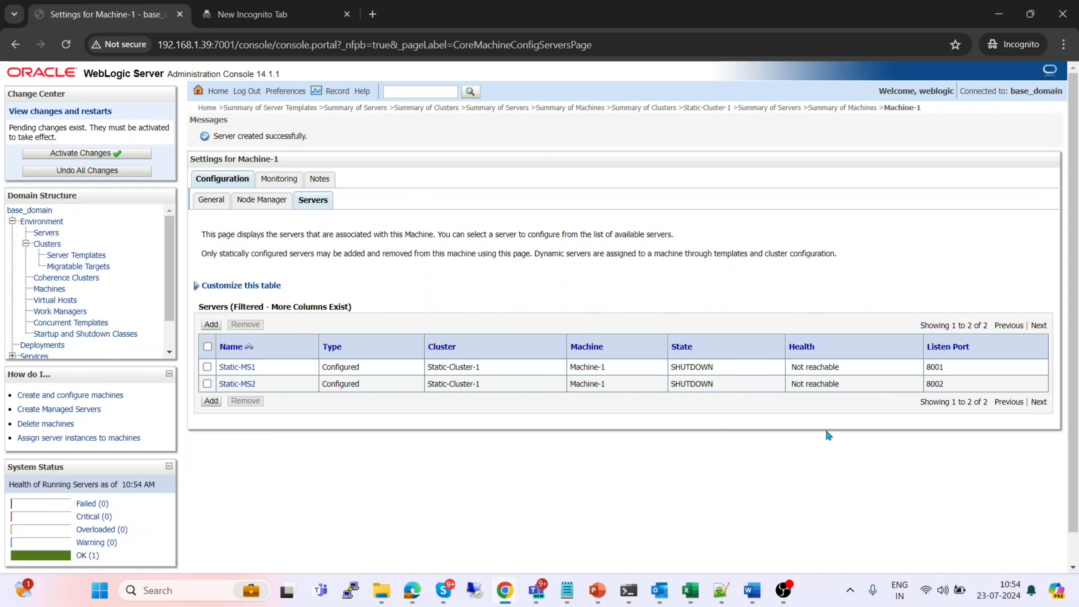
{"action": "left_click", "coordinate": [80, 152]}
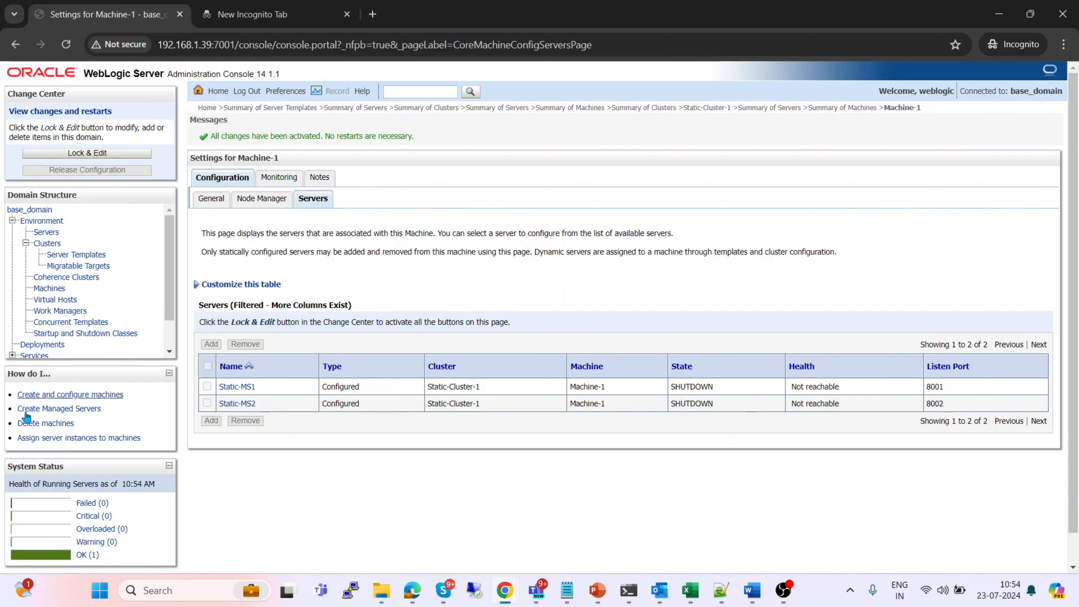
Customize the Servers summary table to also display the Listen Address, SSL Enabled and Total Sockets Opened columns
{"action": "left_click", "coordinate": [55, 235]}
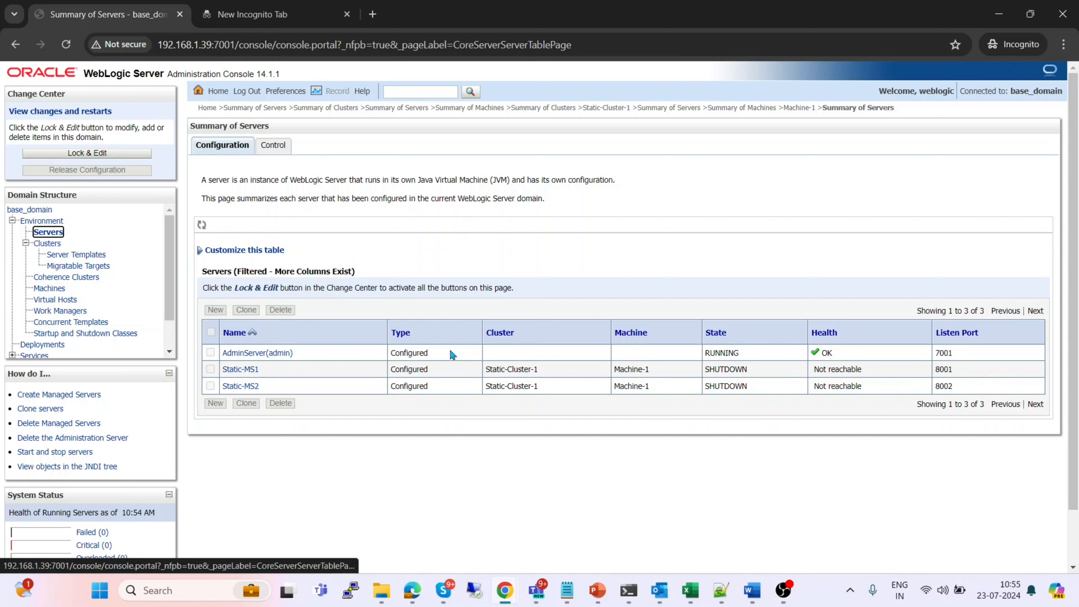
{"action": "left_click", "coordinate": [217, 252]}
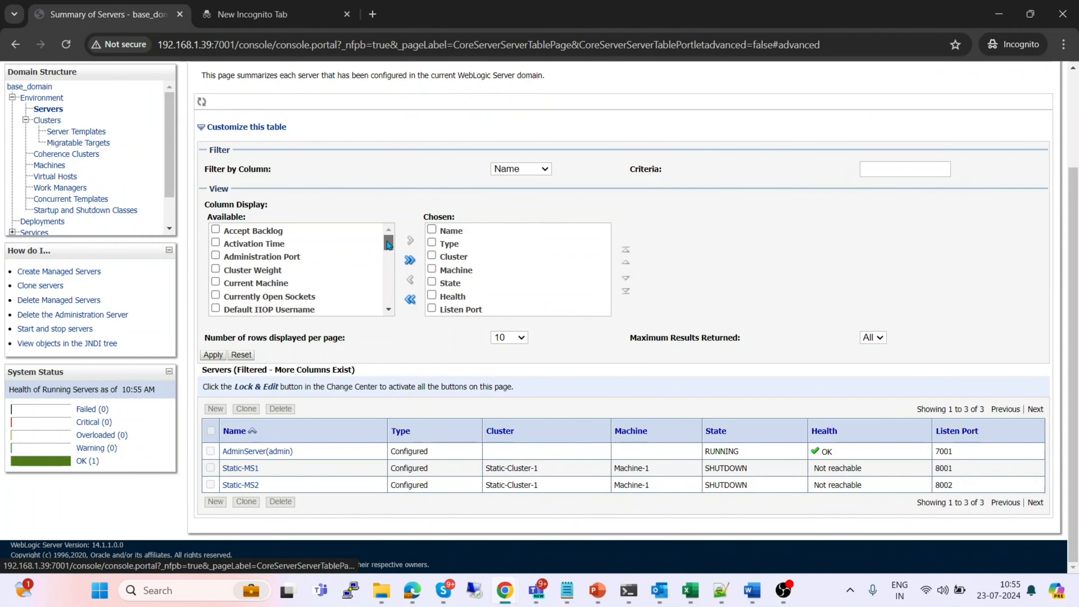
{"action": "left_click_drag", "start_coordinate": [388, 244], "coordinate": [389, 311]}
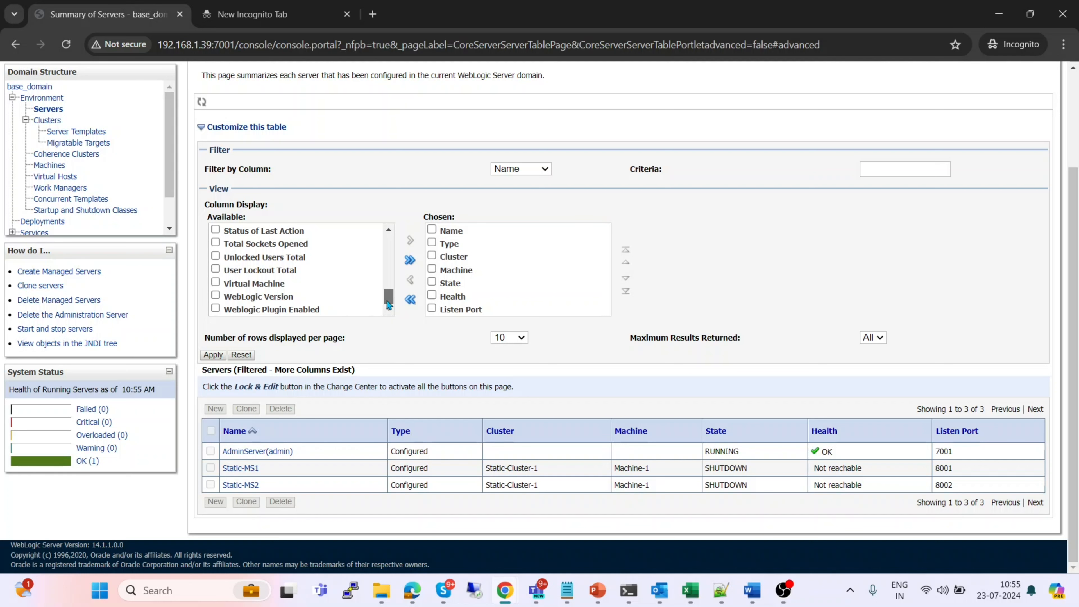
{"action": "left_click_drag", "start_coordinate": [389, 305], "coordinate": [389, 297]}
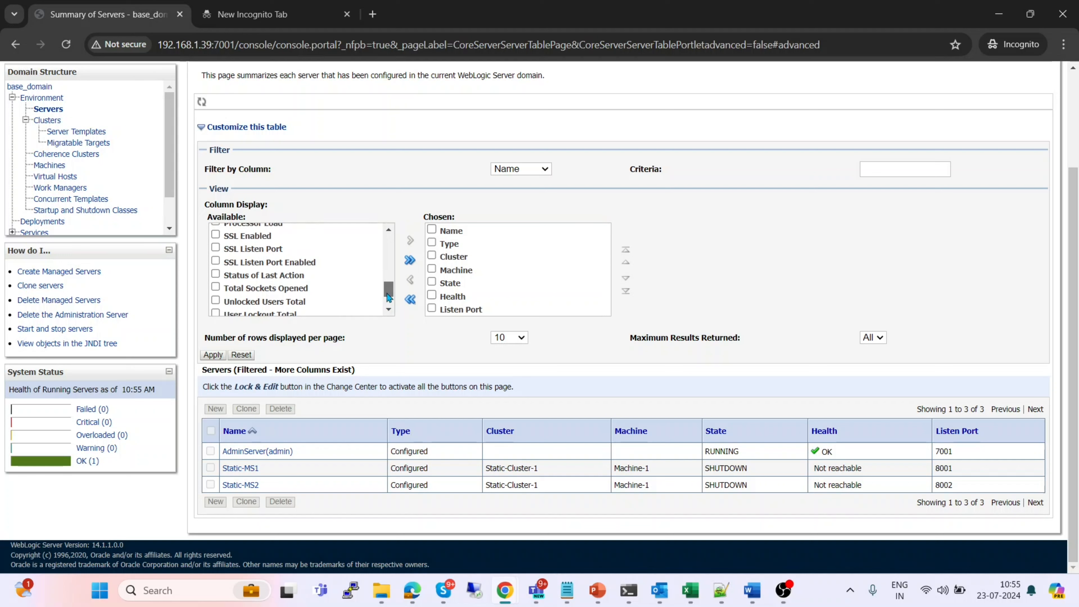
{"action": "left_click", "coordinate": [215, 287]}
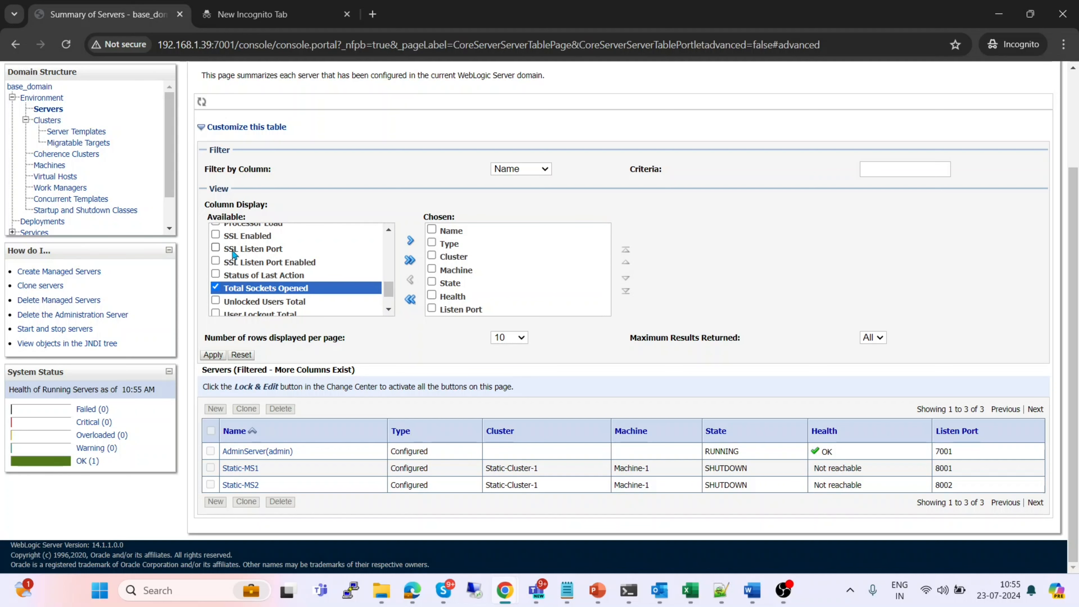
{"action": "left_click", "coordinate": [216, 236]}
{"action": "left_click_drag", "start_coordinate": [390, 291], "coordinate": [390, 273]}
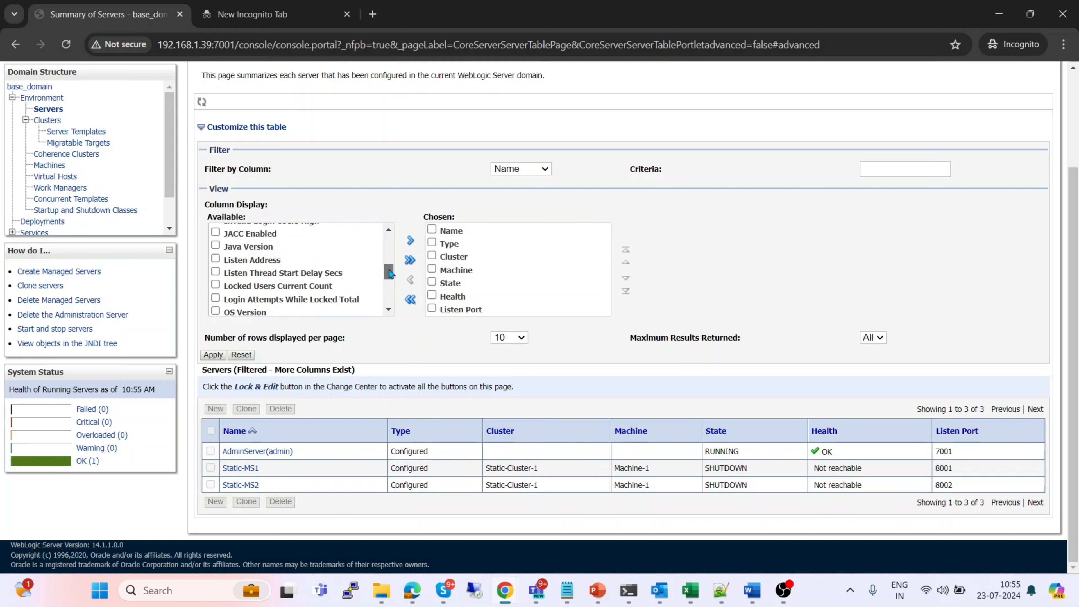
{"action": "mouse_move", "coordinate": [390, 274]}
{"action": "left_mouse_down"}
{"action": "mouse_move", "coordinate": [390, 259]}
{"action": "mouse_move", "coordinate": [390, 269]}
{"action": "left_mouse_up"}
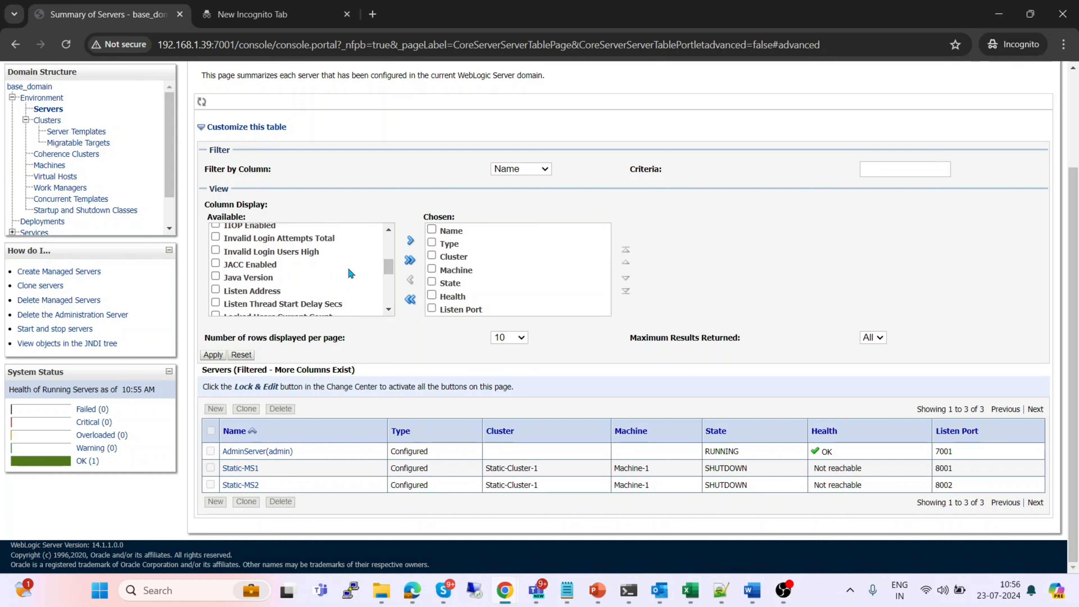
{"action": "left_click", "coordinate": [216, 290]}
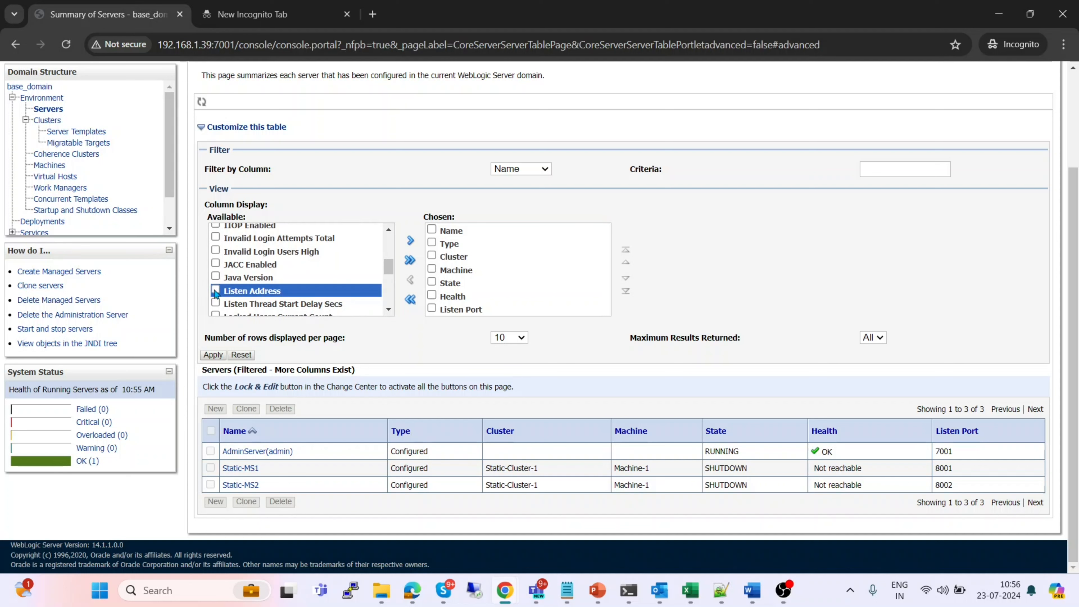
{"action": "left_click", "coordinate": [409, 242]}
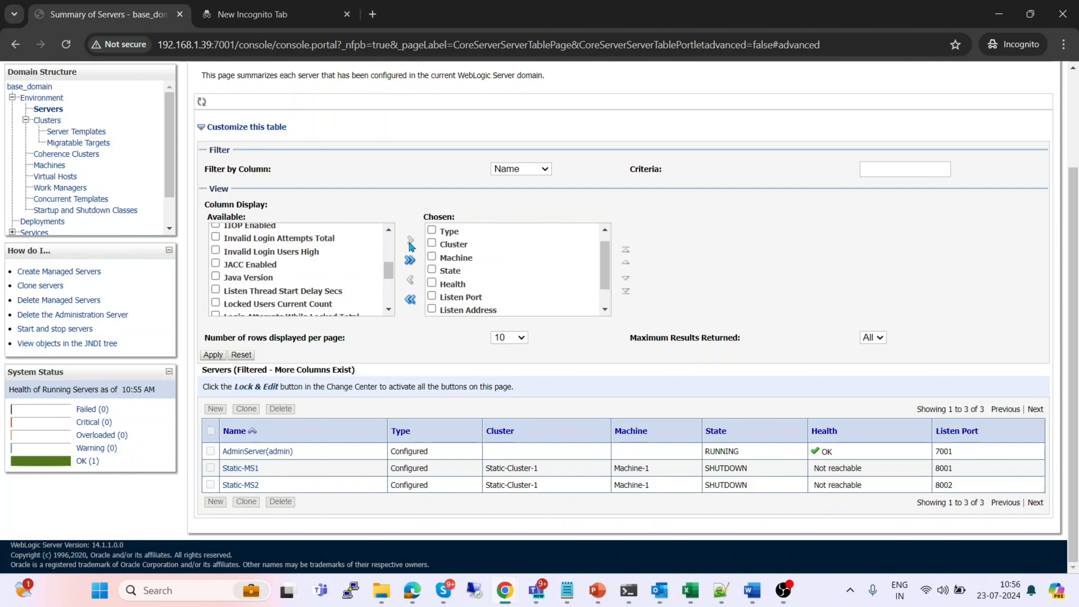
{"action": "left_click", "coordinate": [213, 355]}
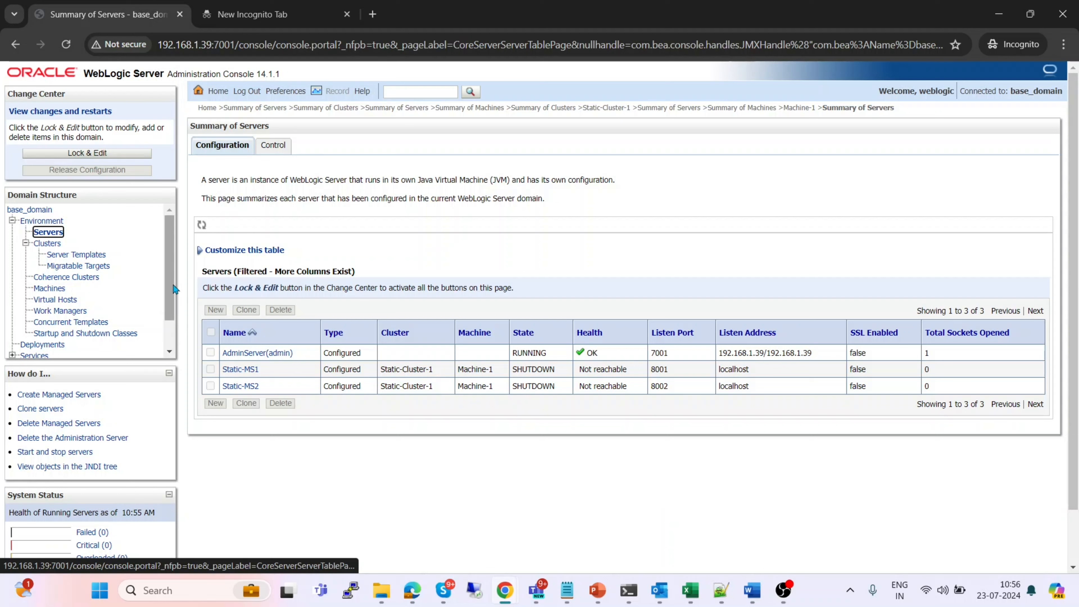
Start only the managed server Static-MS1 from the server controls, confirm the start and refresh its state
{"action": "left_click_drag", "start_coordinate": [172, 285], "coordinate": [171, 238]}
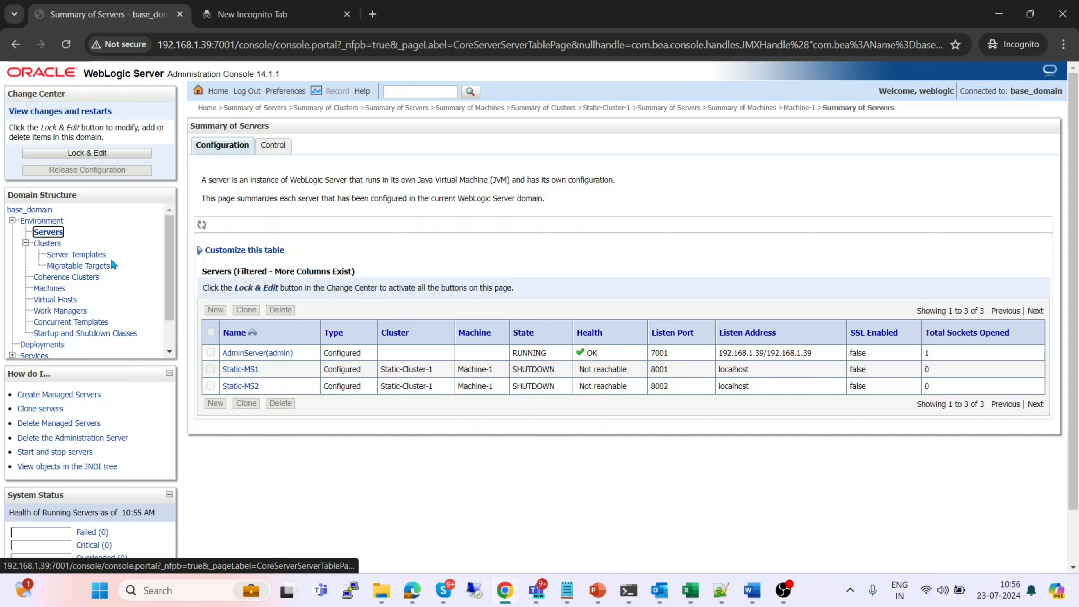
{"action": "left_click", "coordinate": [272, 150]}
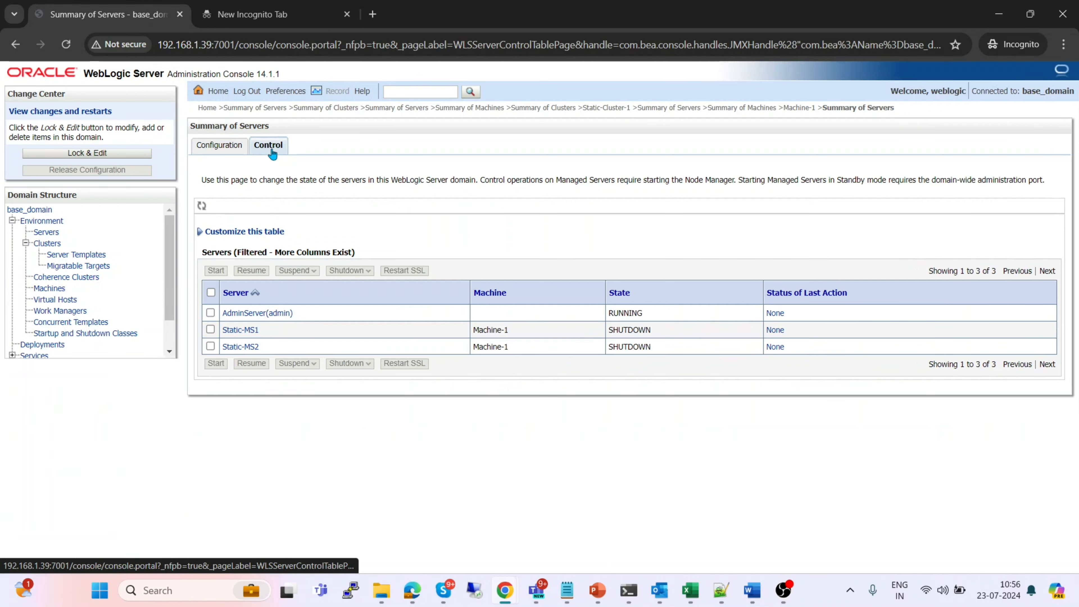
{"action": "left_click", "coordinate": [210, 329]}
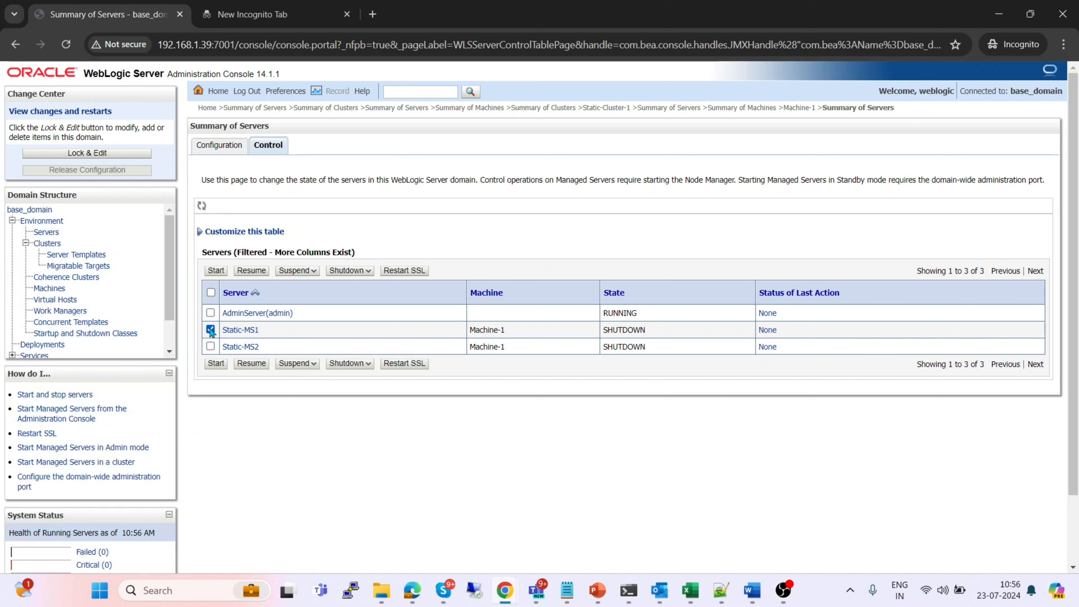
{"action": "left_click", "coordinate": [210, 347]}
{"action": "left_click", "coordinate": [210, 347]}
{"action": "left_click", "coordinate": [215, 363]}
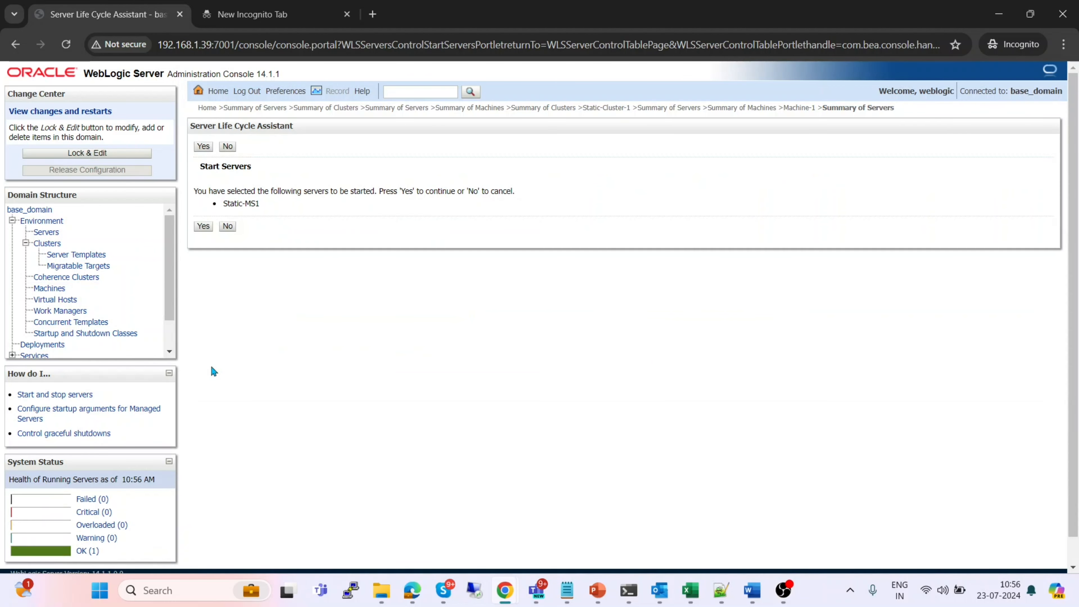
{"action": "left_click", "coordinate": [203, 227]}
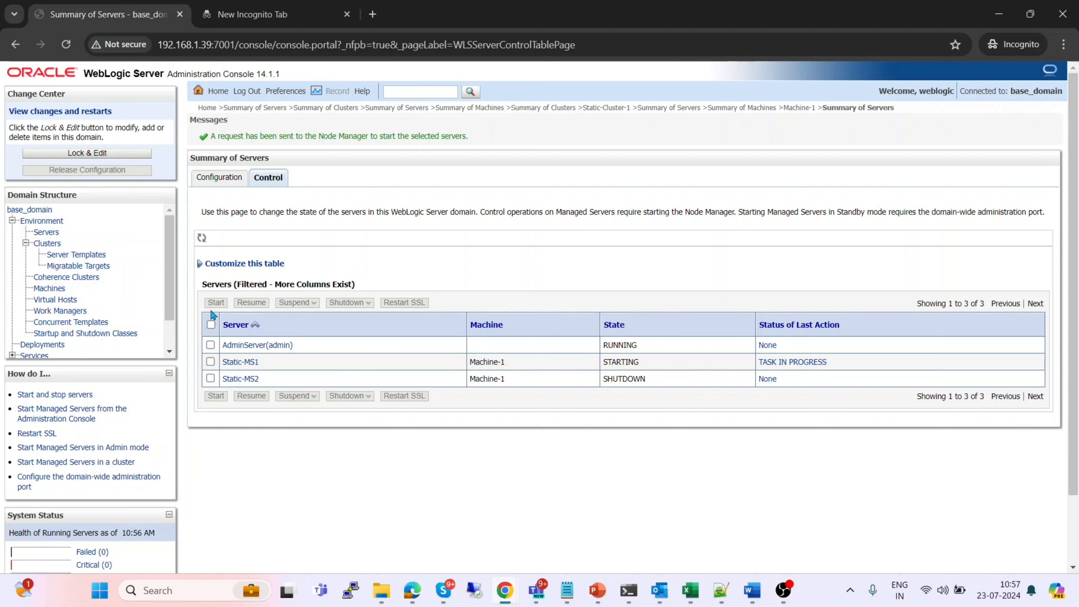
{"action": "left_click", "coordinate": [66, 45]}
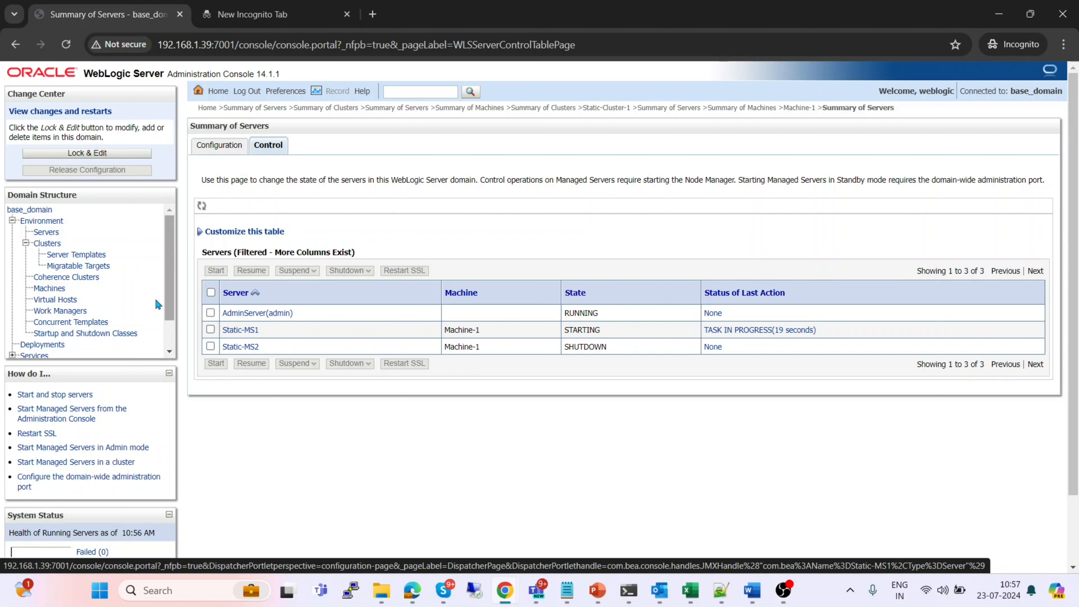
Lock the configuration for editing and start creating a new dynamic cluster from the Clusters summary
{"action": "left_click", "coordinate": [48, 245]}
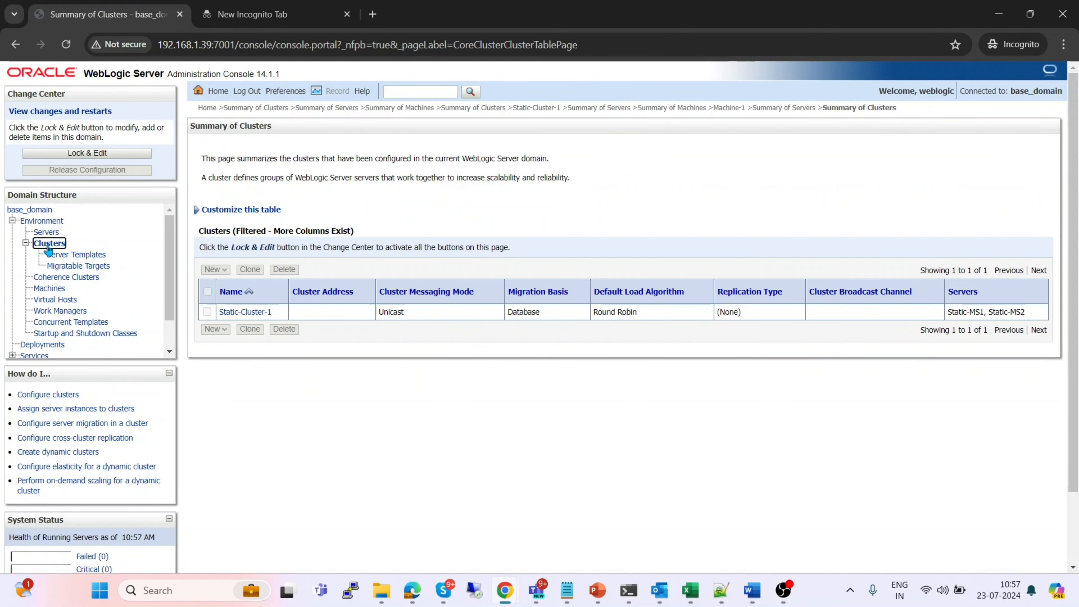
{"action": "left_click", "coordinate": [113, 154]}
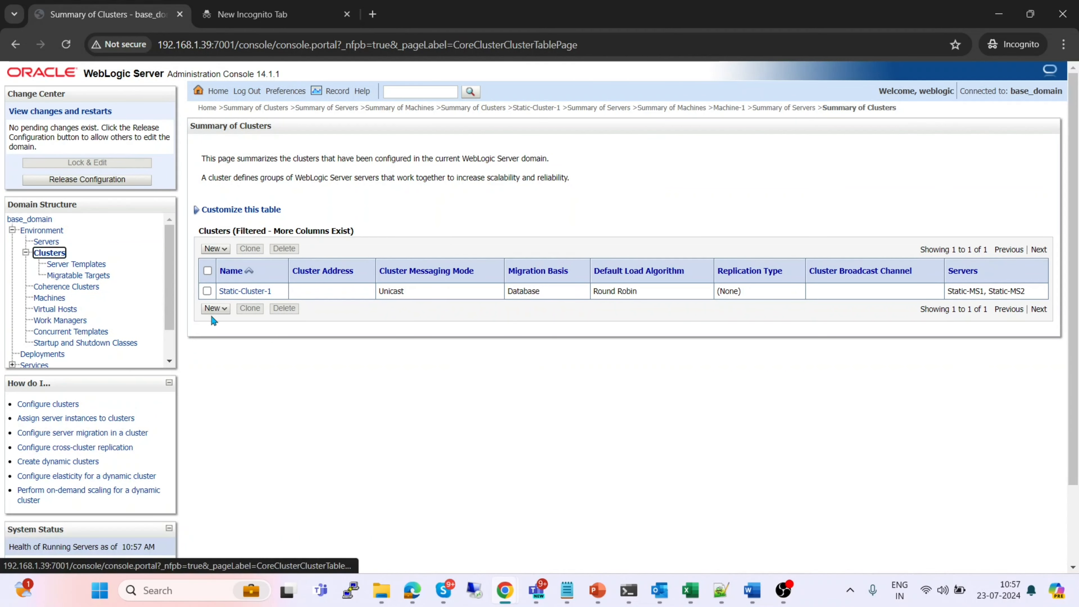
{"action": "left_click", "coordinate": [224, 309]}
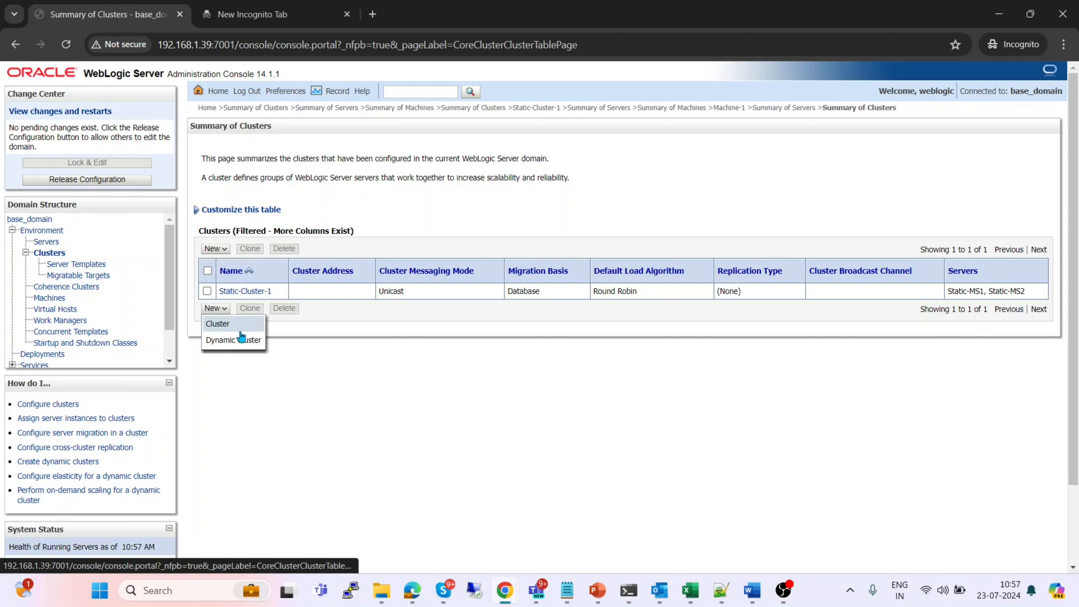
{"action": "left_click", "coordinate": [254, 341]}
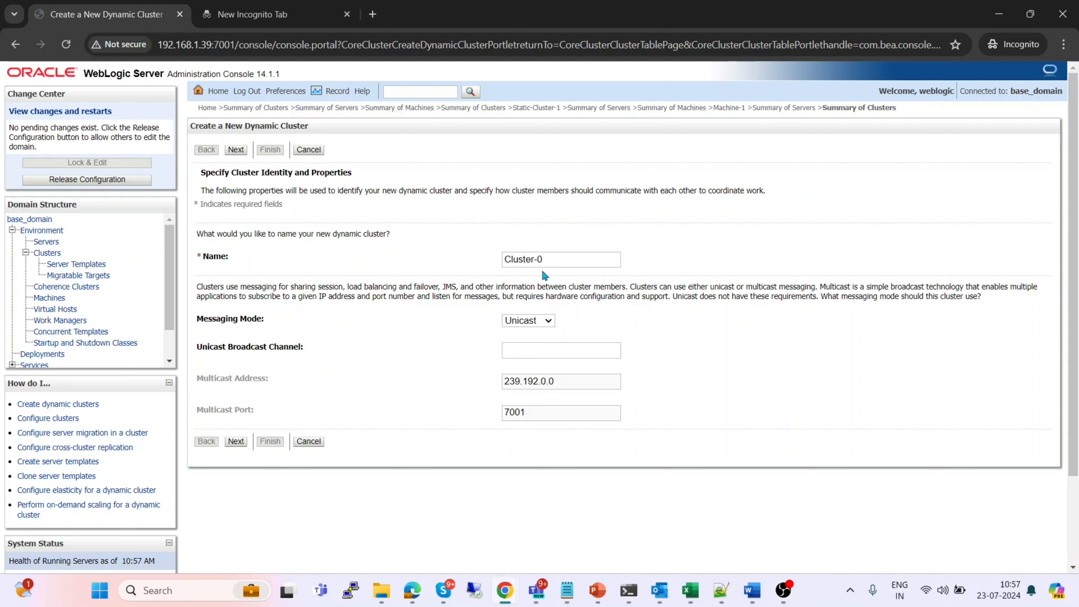
Name the dynamic cluster Dynamic-Cluster1 and continue to the dynamic server properties
{"action": "left_click", "coordinate": [568, 257]}
{"action": "key", "text": "BackSpace"}
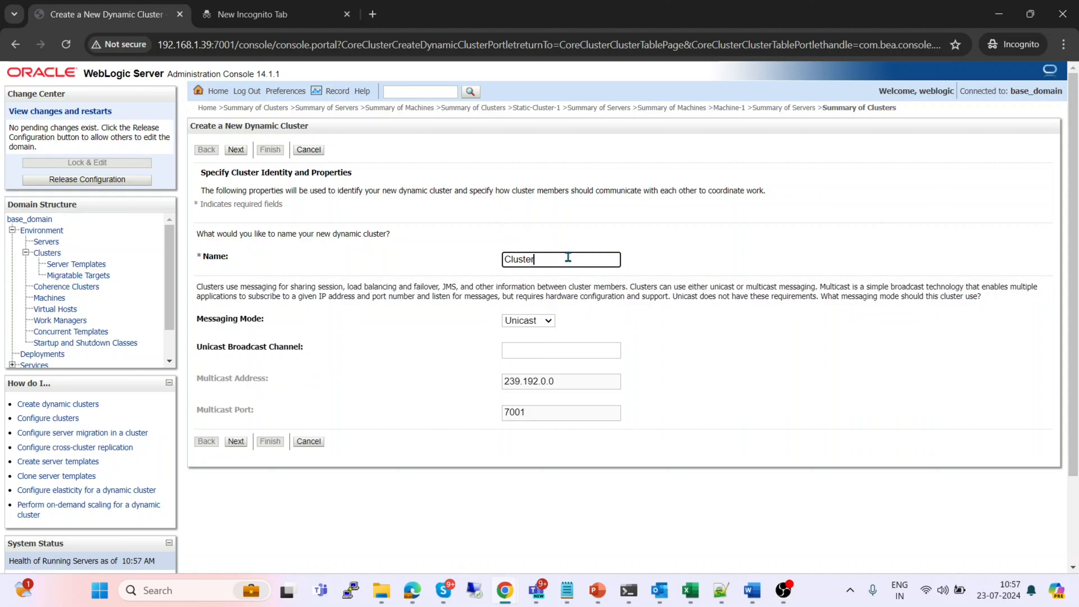
{"action": "type", "text": "1"}
{"action": "key", "text": "Left"}
{"action": "key", "text": "Left"}
{"action": "key", "text": "Left"}
{"action": "key", "text": "Left"}
{"action": "key", "text": "Left"}
{"action": "type", "text": "Dynamic-"}
{"action": "left_click", "coordinate": [236, 442]}
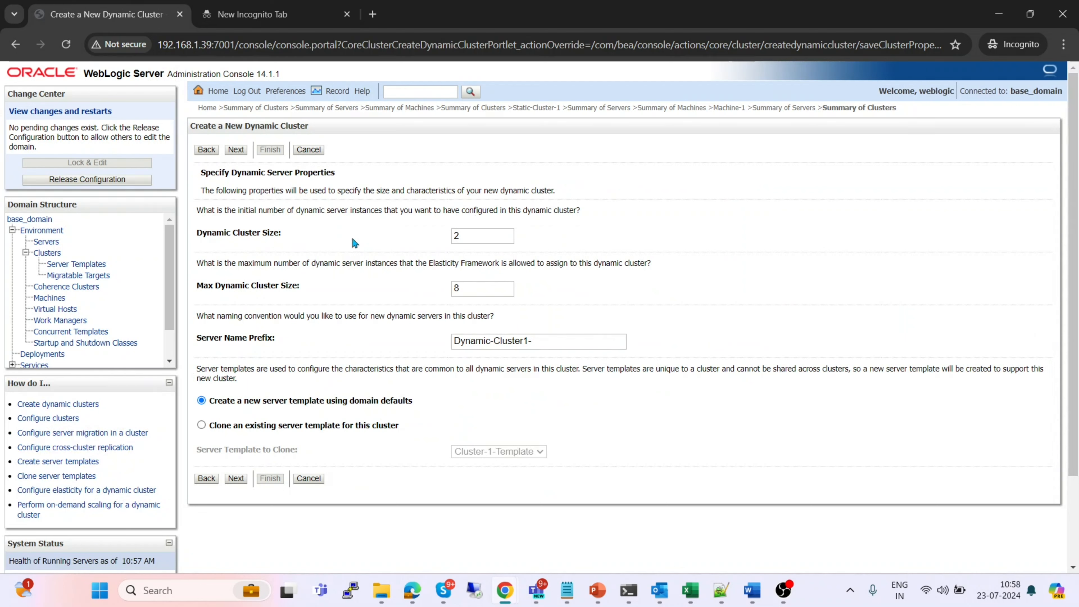
Set the maximum dynamic cluster size to 4 and the server name prefix to Dynamic-Cluster1-MS-
{"action": "left_click", "coordinate": [482, 241]}
{"action": "type", "text": "3"}
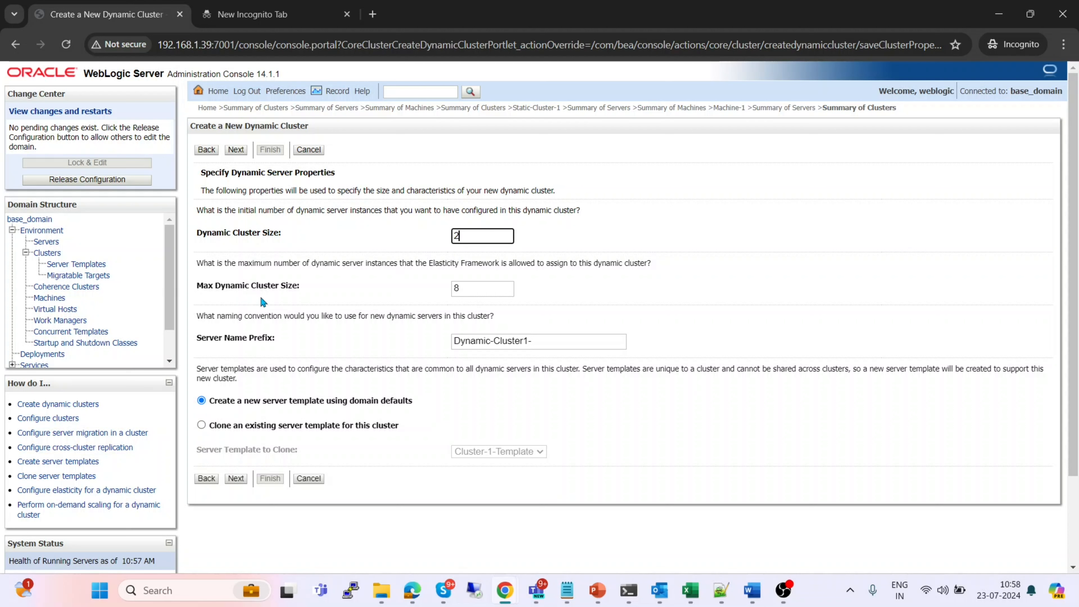
{"action": "left_click", "coordinate": [466, 294]}
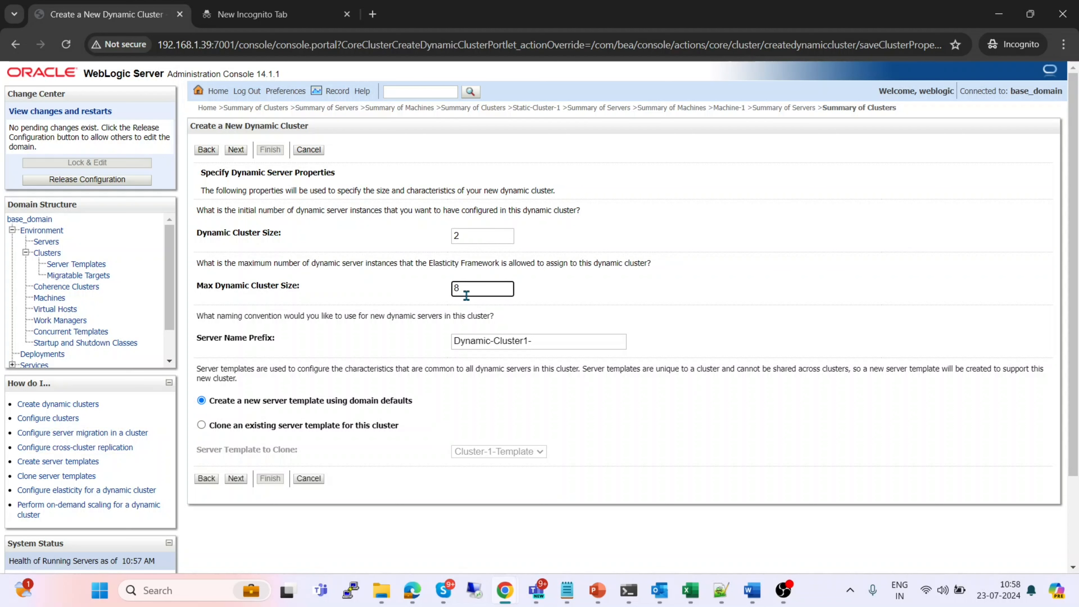
{"action": "key", "text": "BackSpace"}
{"action": "type", "text": "4"}
{"action": "left_click", "coordinate": [345, 269]}
{"action": "left_click", "coordinate": [563, 342]}
{"action": "type", "text": "MS"}
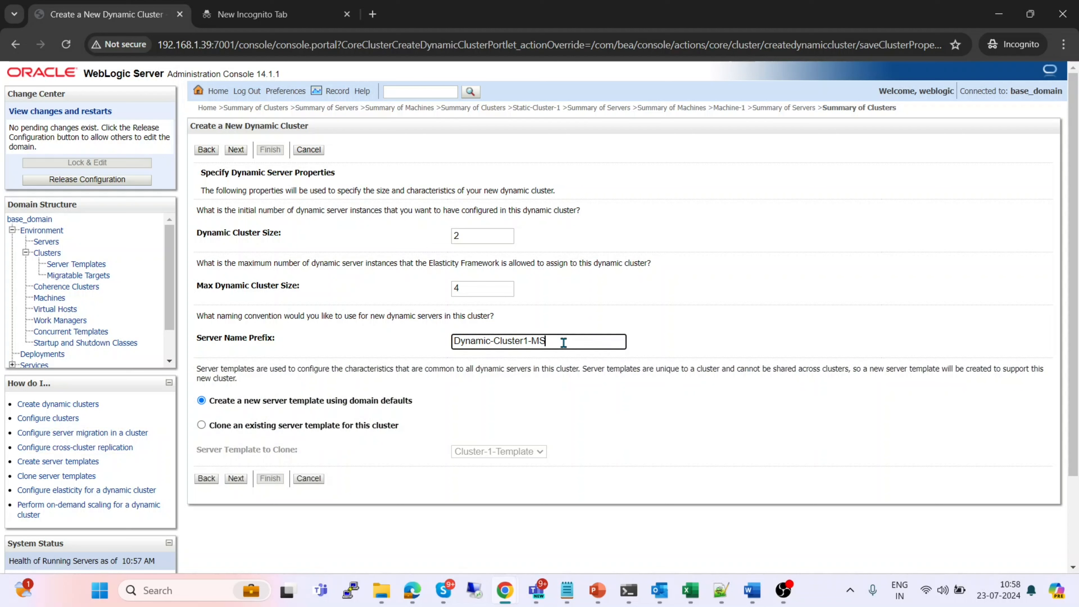
{"action": "type", "text": "-"}
{"action": "left_click", "coordinate": [202, 425]}
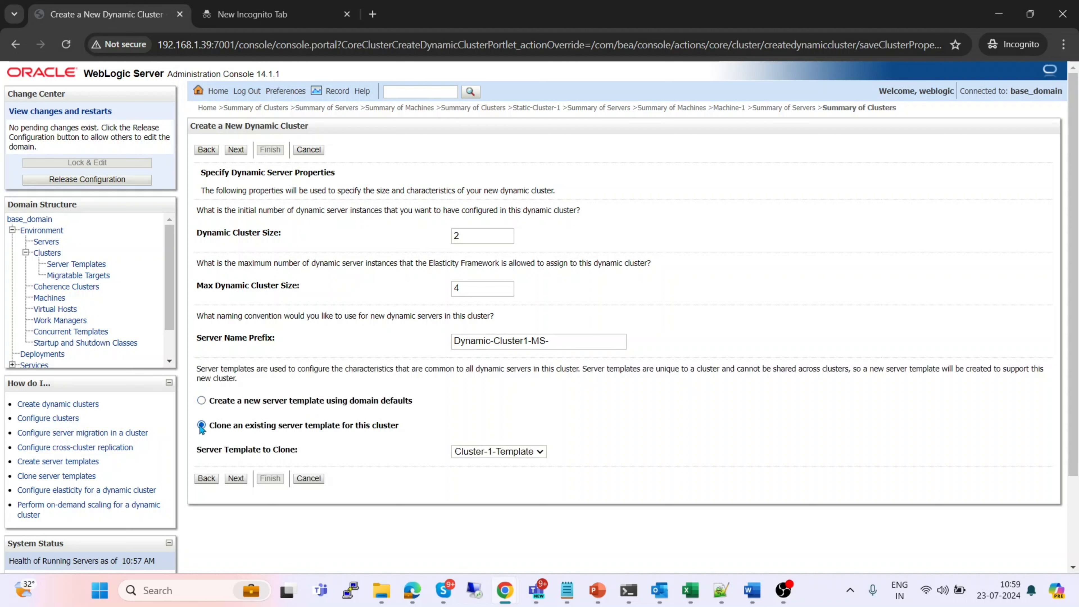
{"action": "left_click", "coordinate": [516, 454]}
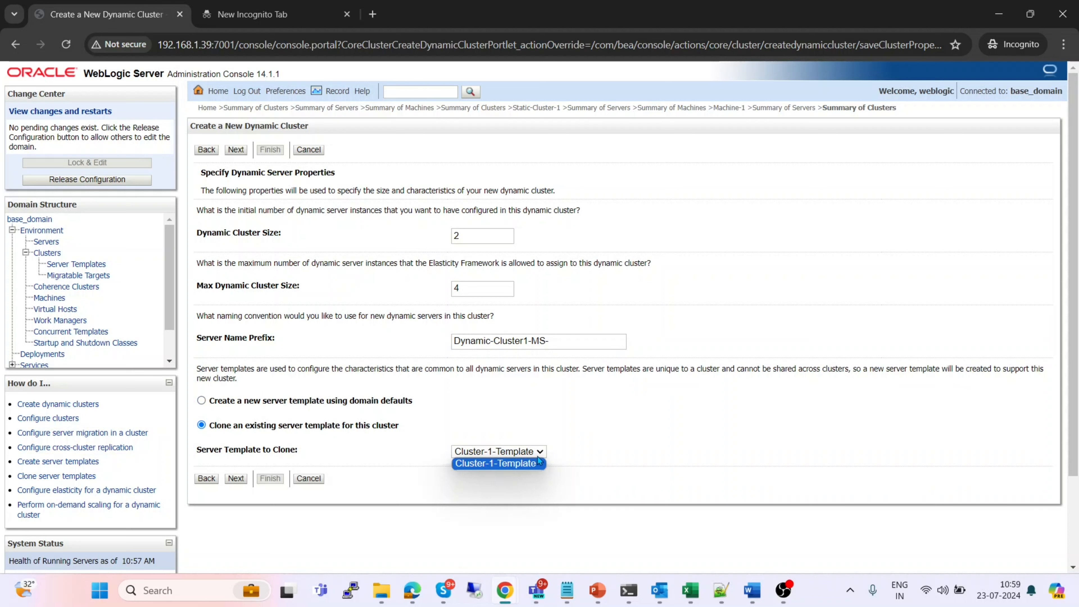
{"action": "left_click", "coordinate": [569, 452]}
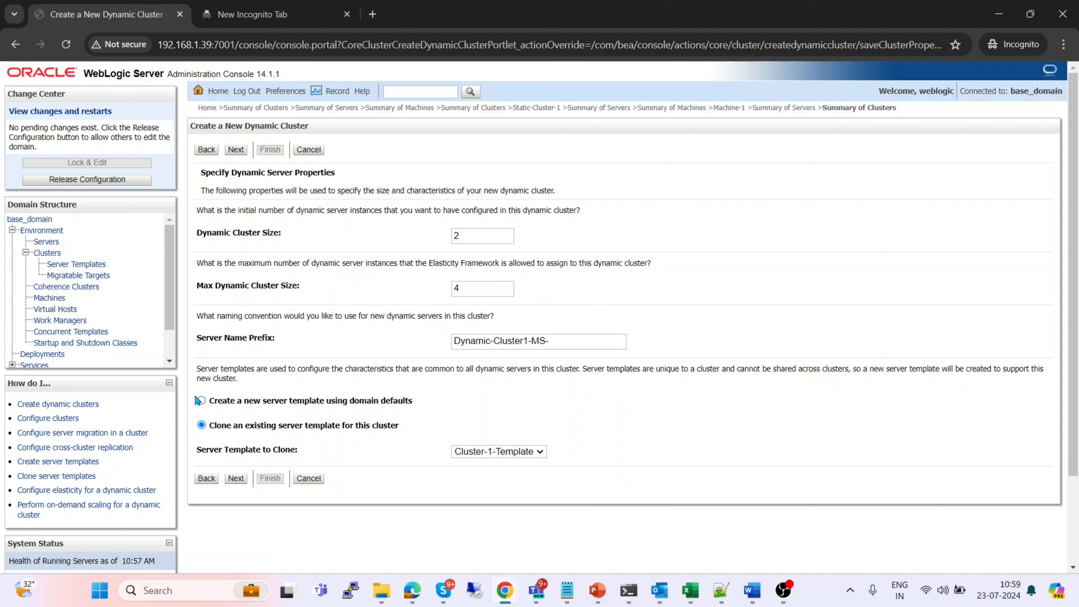
Choose to create a new server template using domain defaults and continue to the machine bindings
{"action": "left_click", "coordinate": [202, 400]}
{"action": "left_click", "coordinate": [236, 478]}
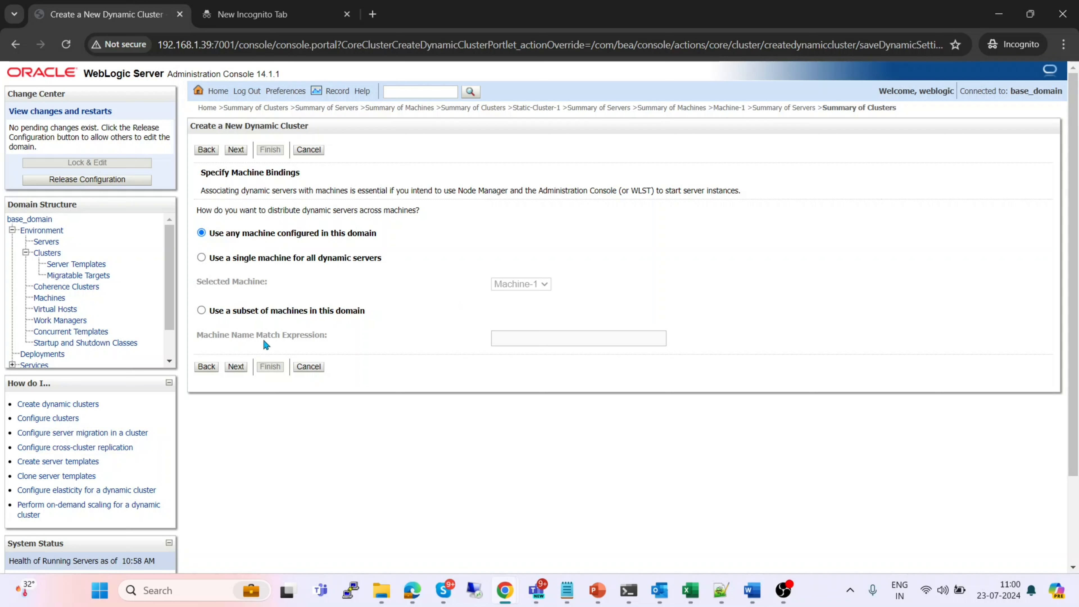
{"action": "left_click", "coordinate": [201, 310]}
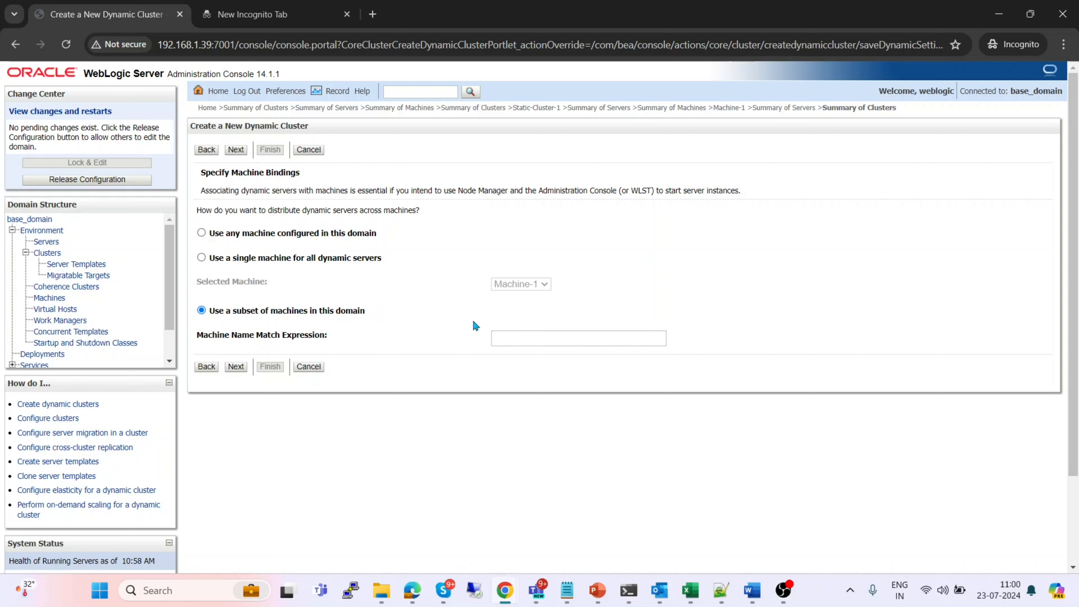
{"action": "left_click", "coordinate": [514, 335]}
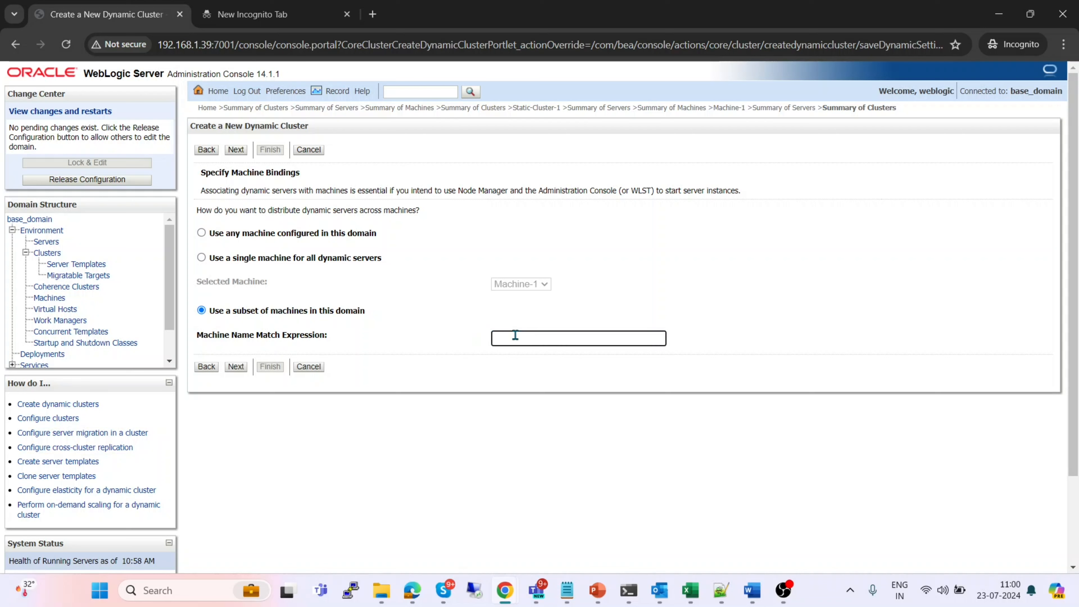
{"action": "type", "text": "Machine"}
{"action": "type", "text": "*"}
{"action": "key", "text": "BackSpace"}
{"action": "key", "text": "BackSpace"}
{"action": "key", "text": "BackSpace"}
{"action": "key", "text": "BackSpace"}
{"action": "key", "text": "BackSpace"}
{"action": "key", "text": "BackSpace"}
{"action": "key", "text": "BackSpace"}
{"action": "key", "text": "BackSpace"}
Finish creating the dynamic cluster using any machine configured in the domain and the default unique listen ports
{"action": "left_click", "coordinate": [201, 233]}
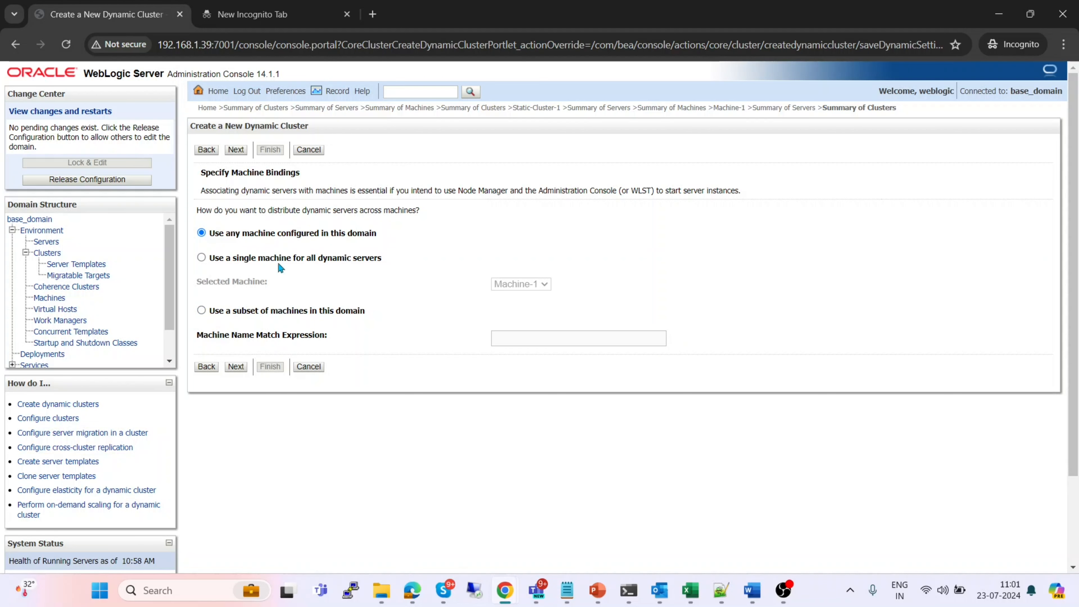
{"action": "left_click", "coordinate": [236, 367]}
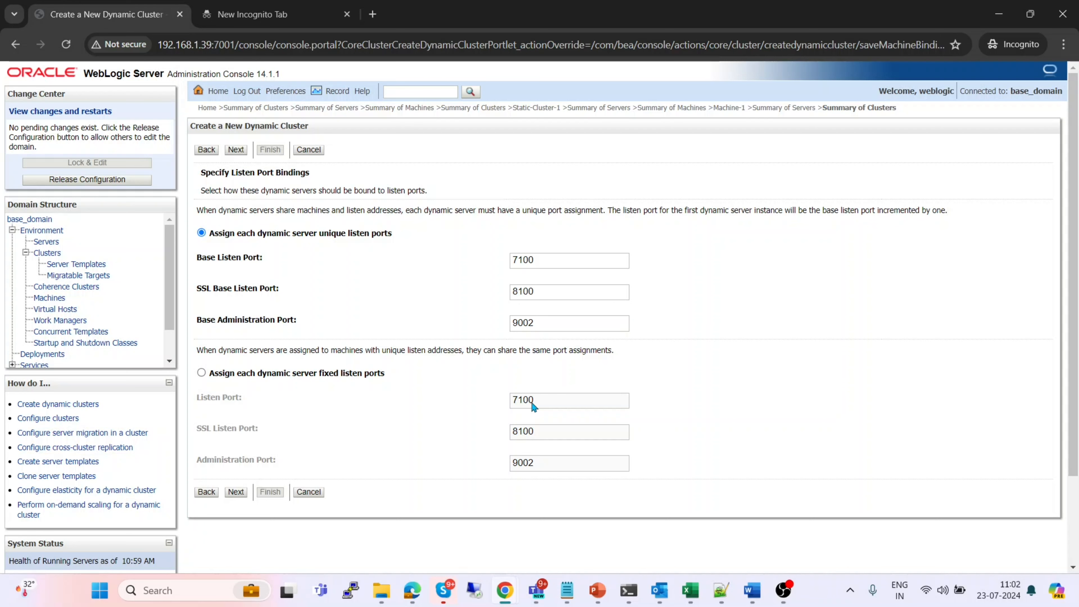
{"action": "left_click", "coordinate": [237, 492]}
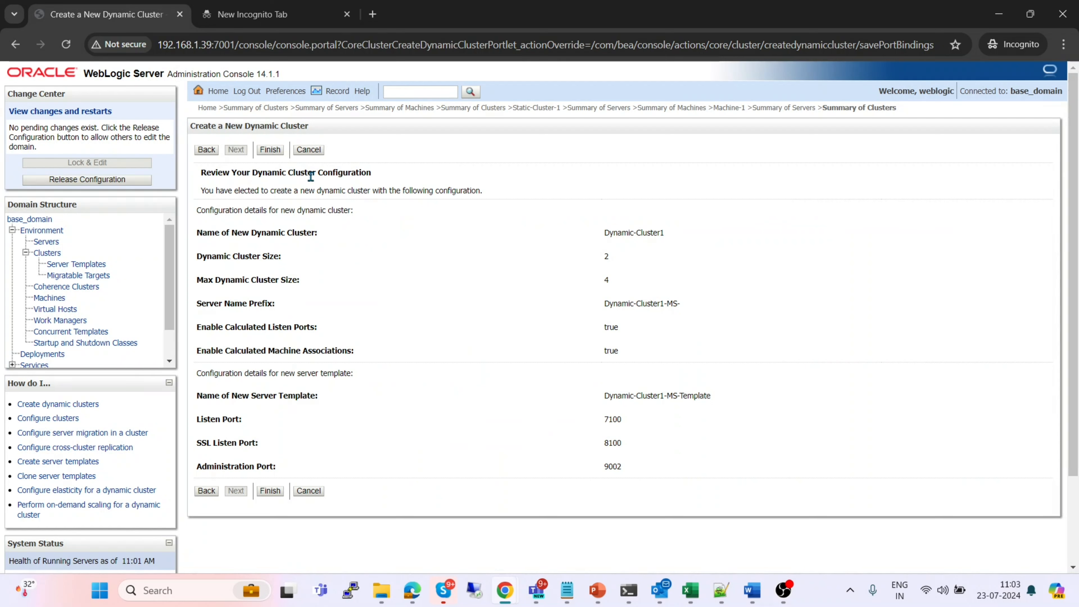
{"action": "left_click", "coordinate": [270, 491]}
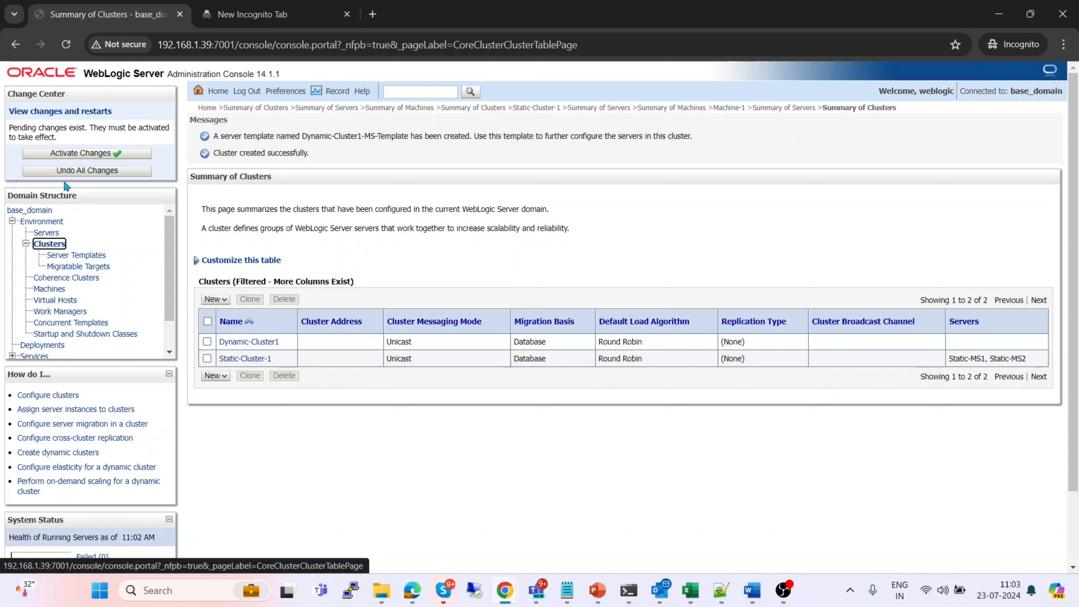
Check the Servers summary and activate the pending changes
{"action": "left_click", "coordinate": [38, 235]}
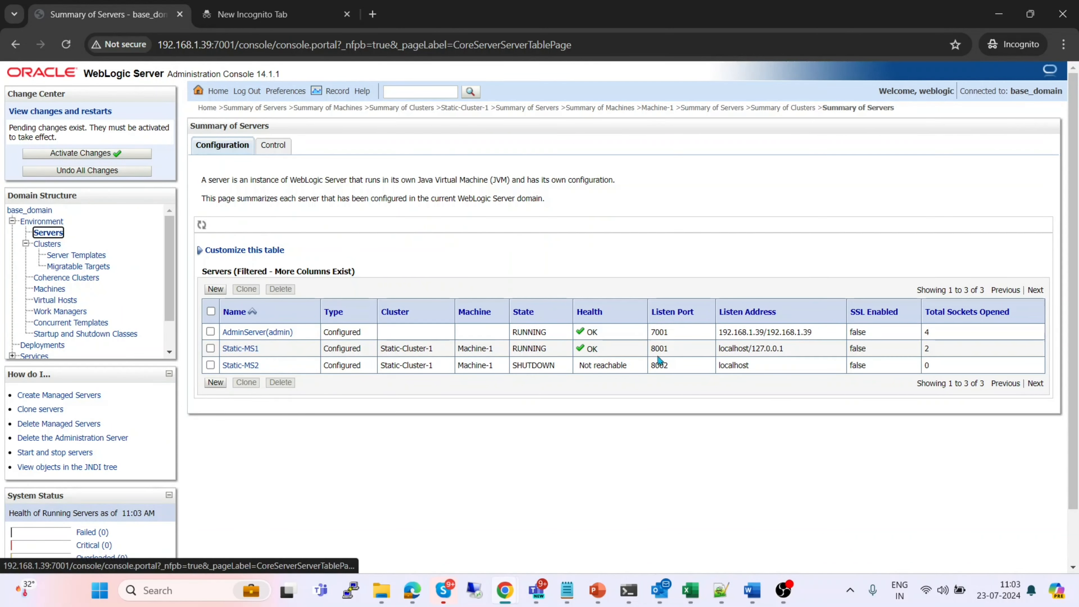
{"action": "left_click", "coordinate": [127, 156]}
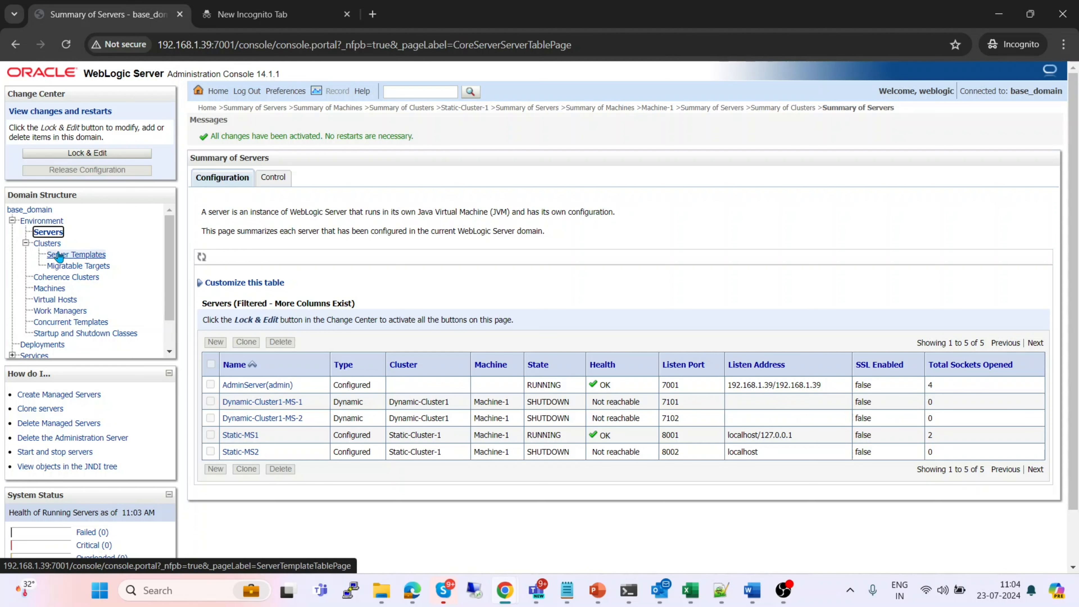
Examine the Clusters summary and the list of servers assigned to Machine-1
{"action": "left_click", "coordinate": [50, 244]}
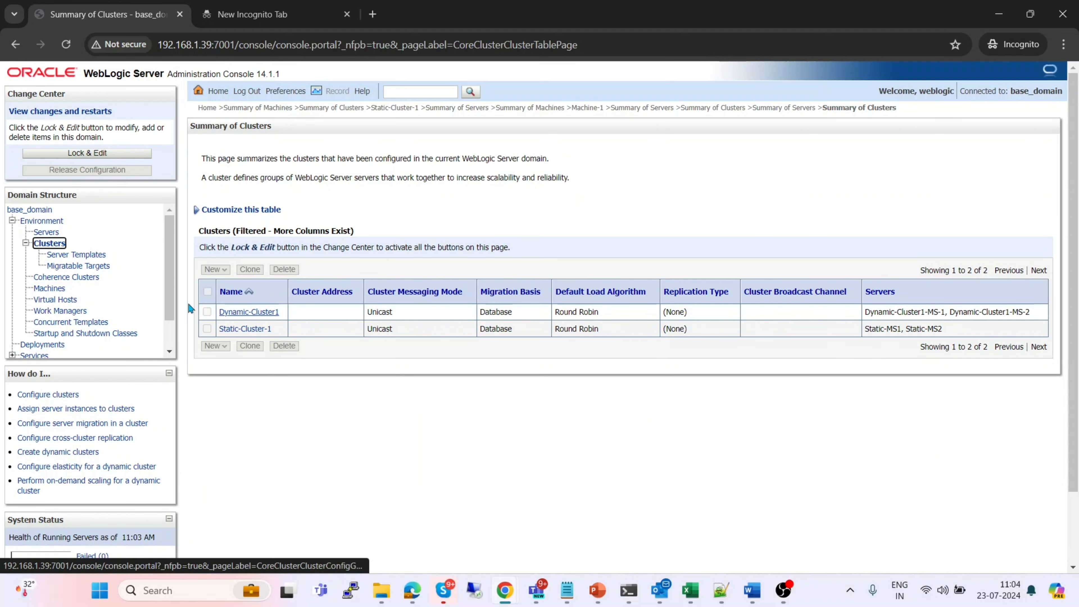
{"action": "left_click", "coordinate": [50, 289]}
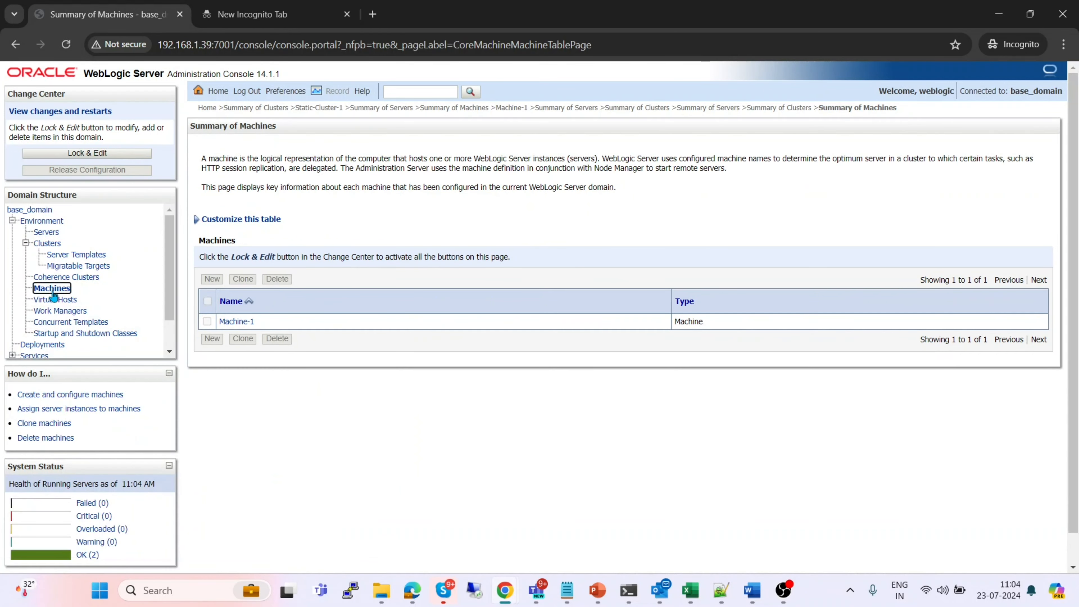
{"action": "left_click", "coordinate": [237, 321]}
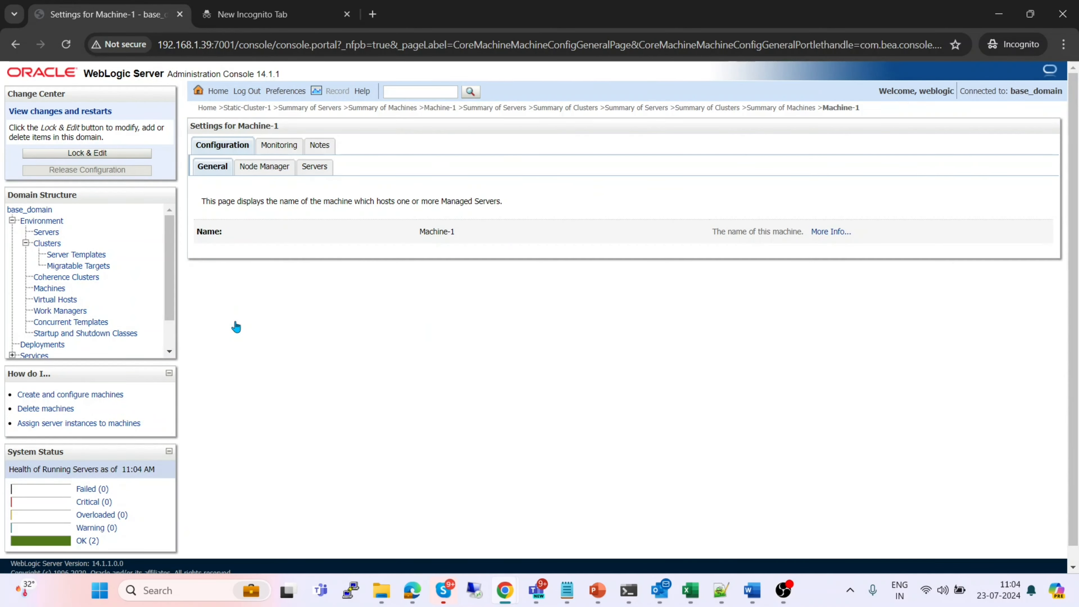
{"action": "left_click", "coordinate": [309, 173]}
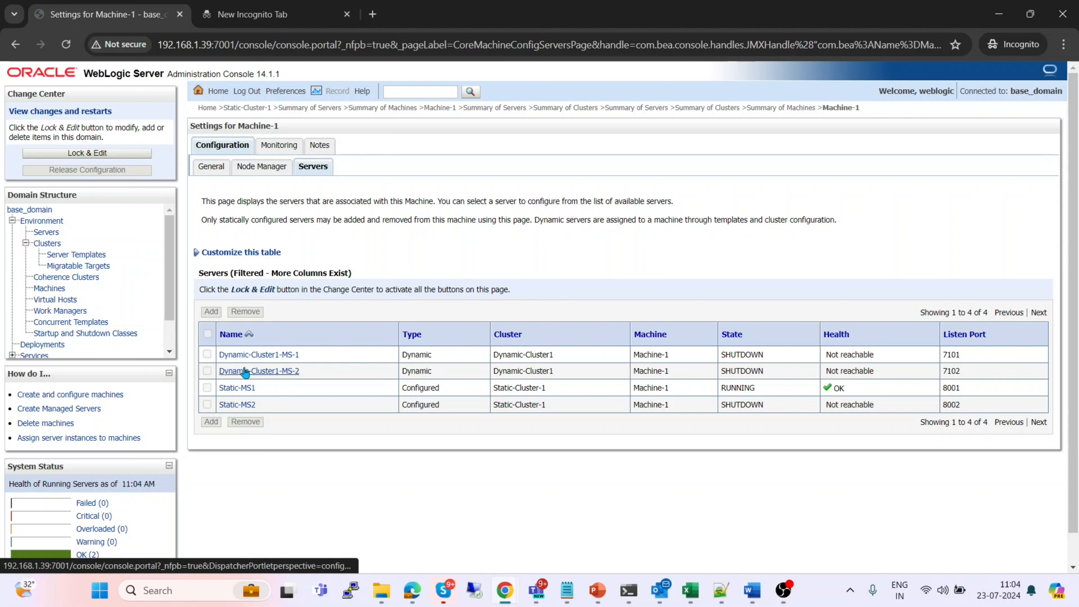
Start only the dynamic server Dynamic-Cluster1-MS-1 from the server controls, confirm the start and refresh its state
{"action": "left_click", "coordinate": [40, 236]}
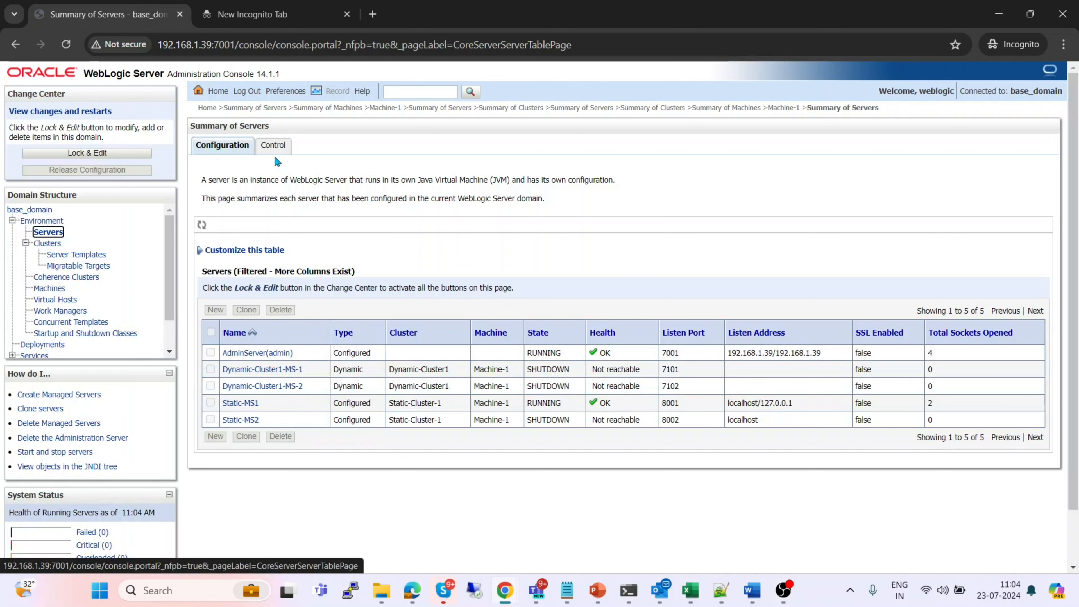
{"action": "left_click", "coordinate": [274, 146]}
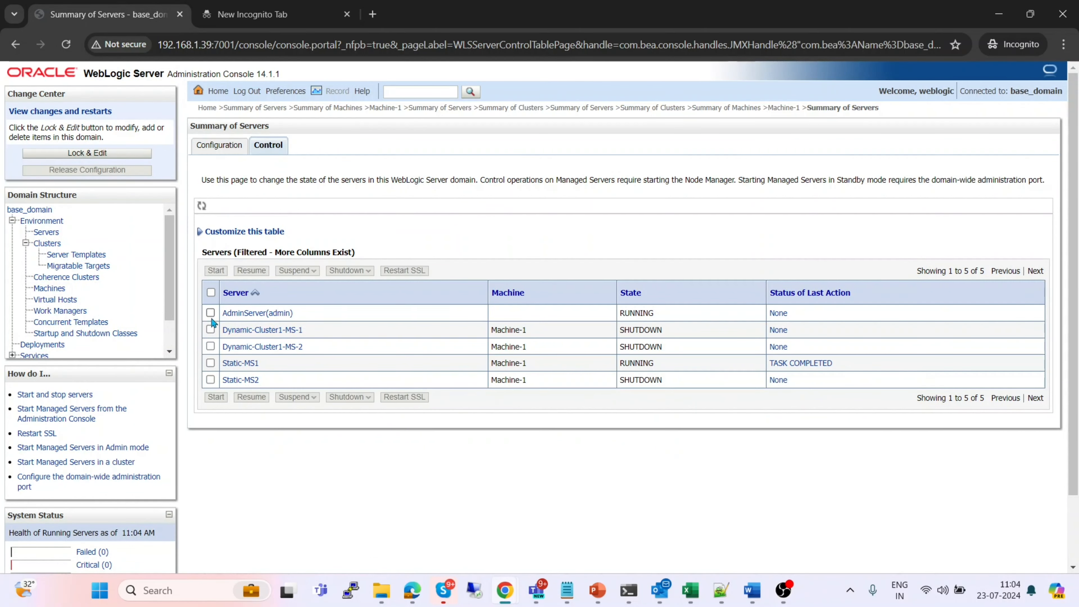
{"action": "left_click", "coordinate": [211, 330]}
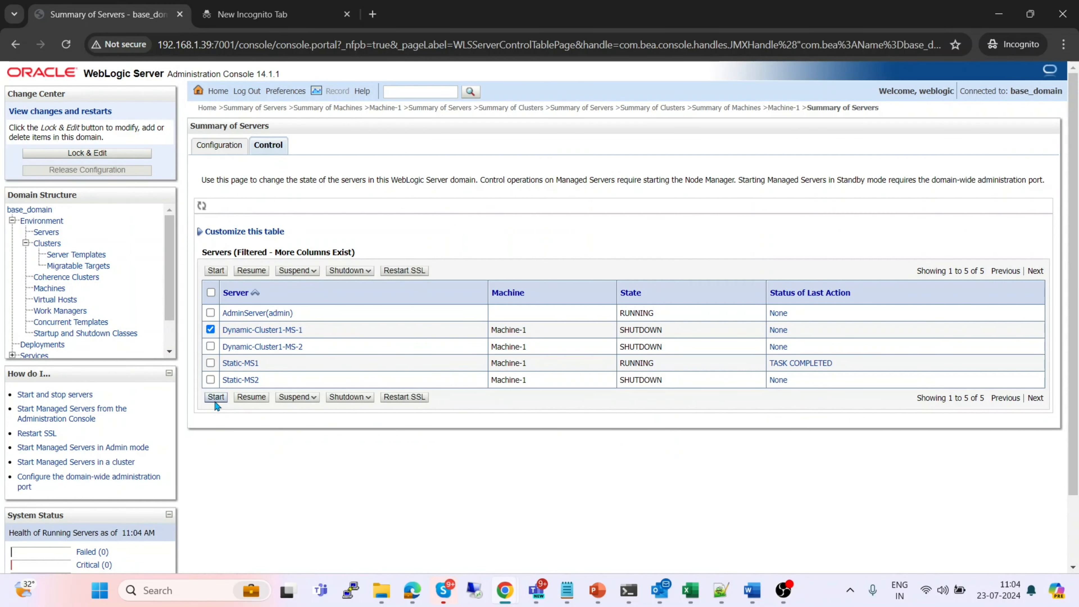
{"action": "left_click", "coordinate": [216, 402]}
{"action": "left_click", "coordinate": [200, 229]}
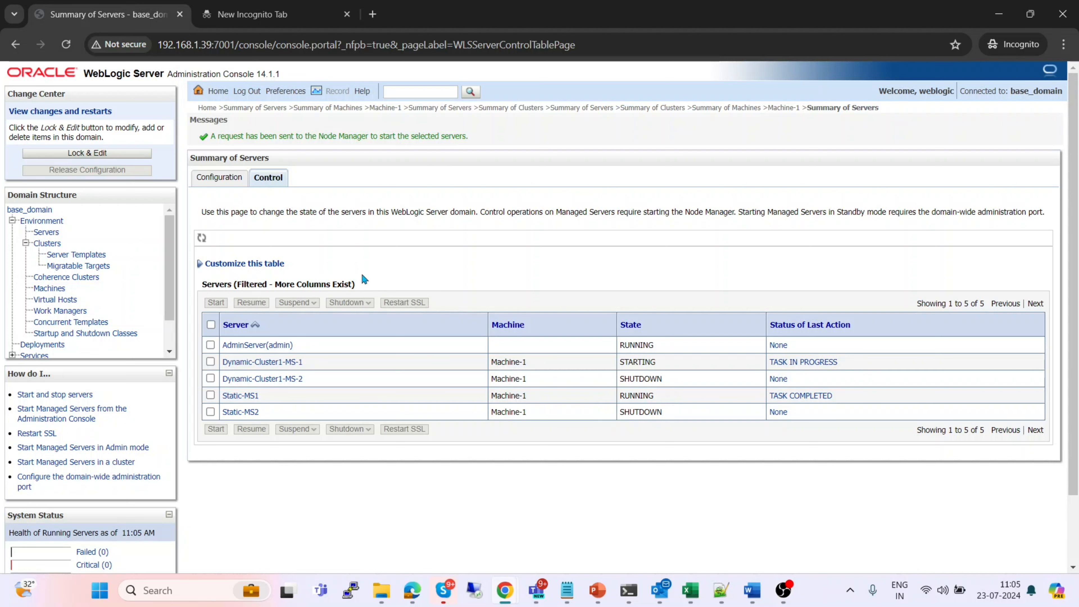
{"action": "left_click", "coordinate": [67, 44]}
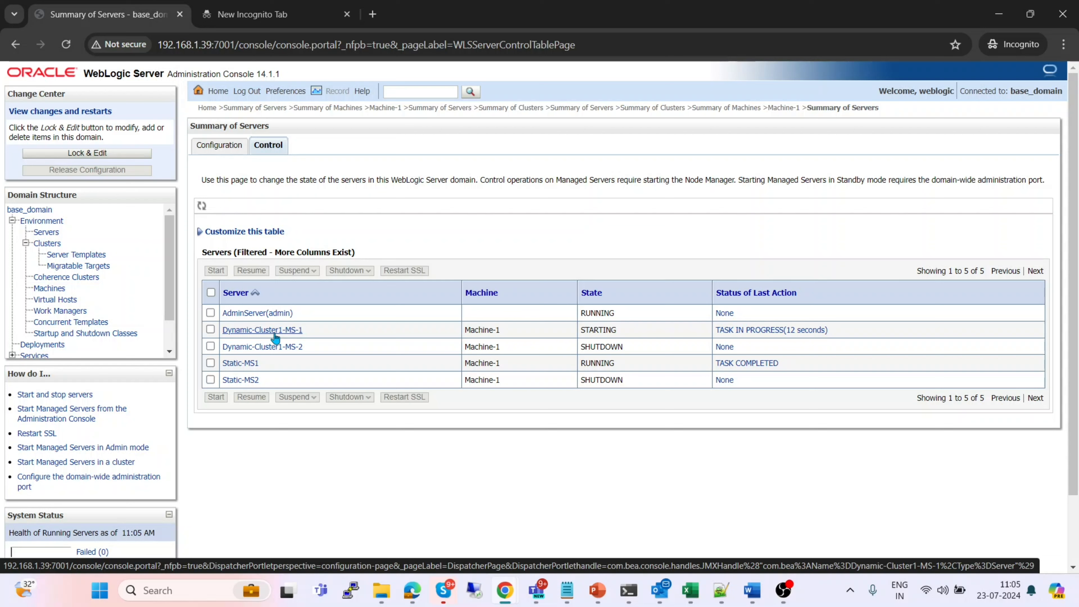
Open the server template Dynamic-Cluster1-MS-Template and lock the configuration for editing
{"action": "left_click", "coordinate": [71, 256]}
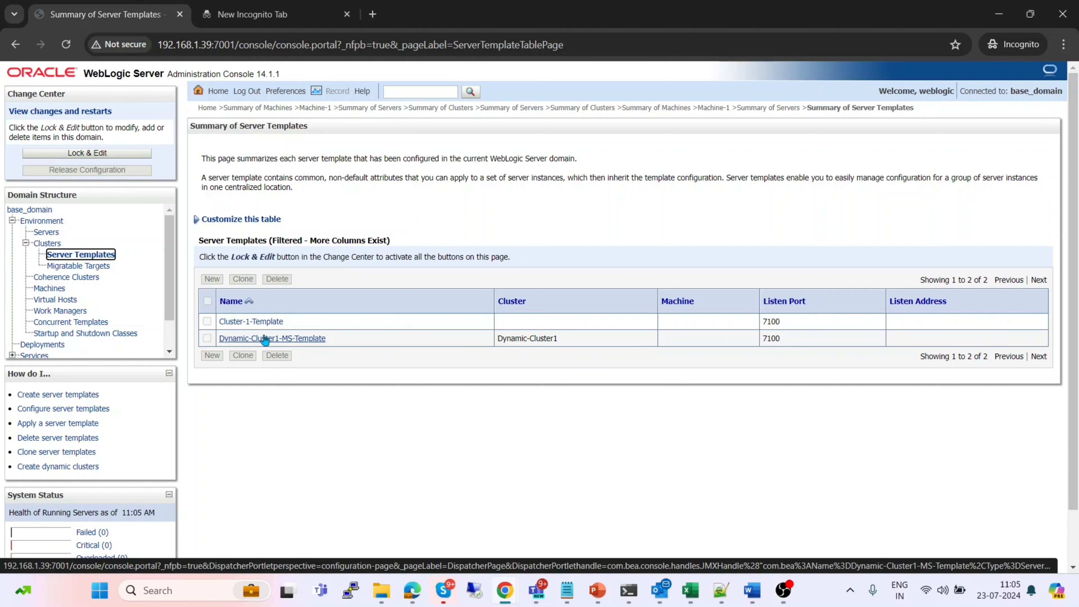
{"action": "left_click", "coordinate": [301, 339]}
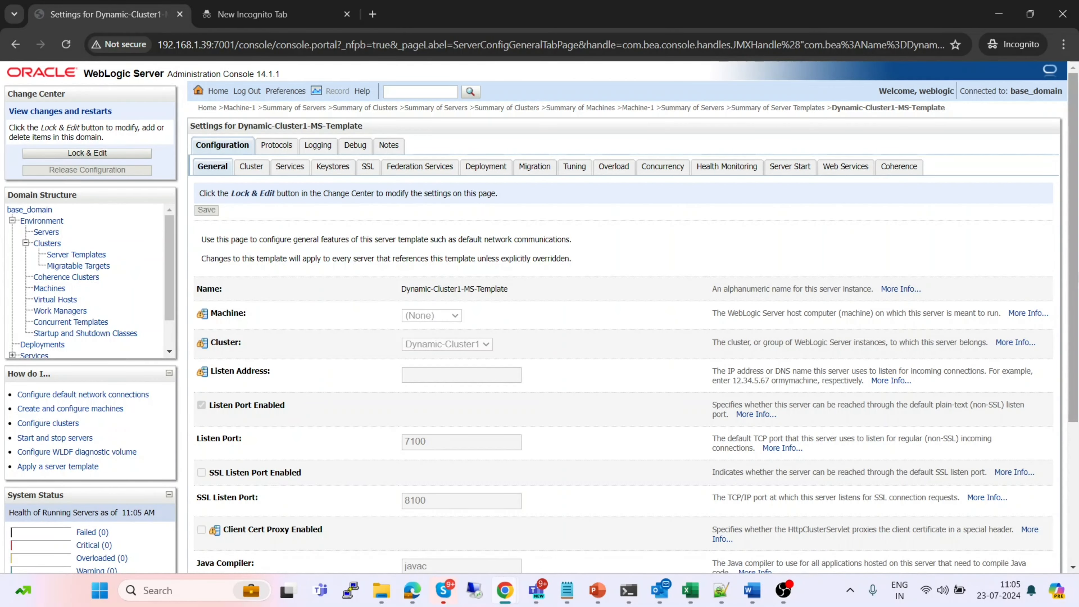
{"action": "mouse_move", "coordinate": [1073, 256]}
{"action": "left_mouse_down"}
{"action": "mouse_move", "coordinate": [1078, 408]}
{"action": "mouse_move", "coordinate": [1067, 272]}
{"action": "left_mouse_up"}
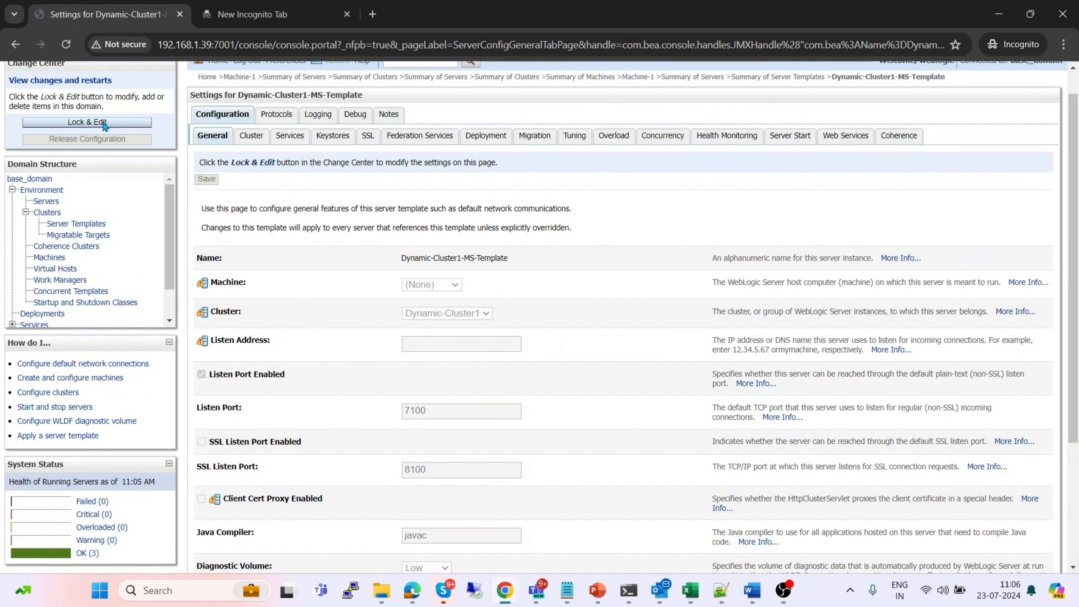
{"action": "left_click", "coordinate": [95, 122]}
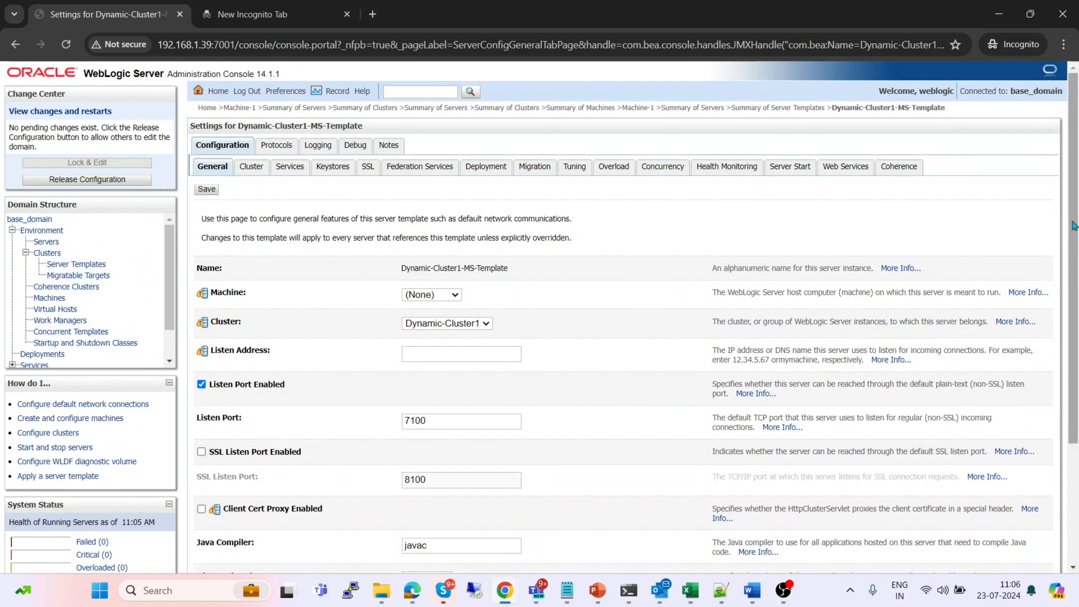
Review the template's general configuration settings and its network channel and HTTP protocol settings
{"action": "left_click_drag", "start_coordinate": [1073, 228], "coordinate": [1075, 353]}
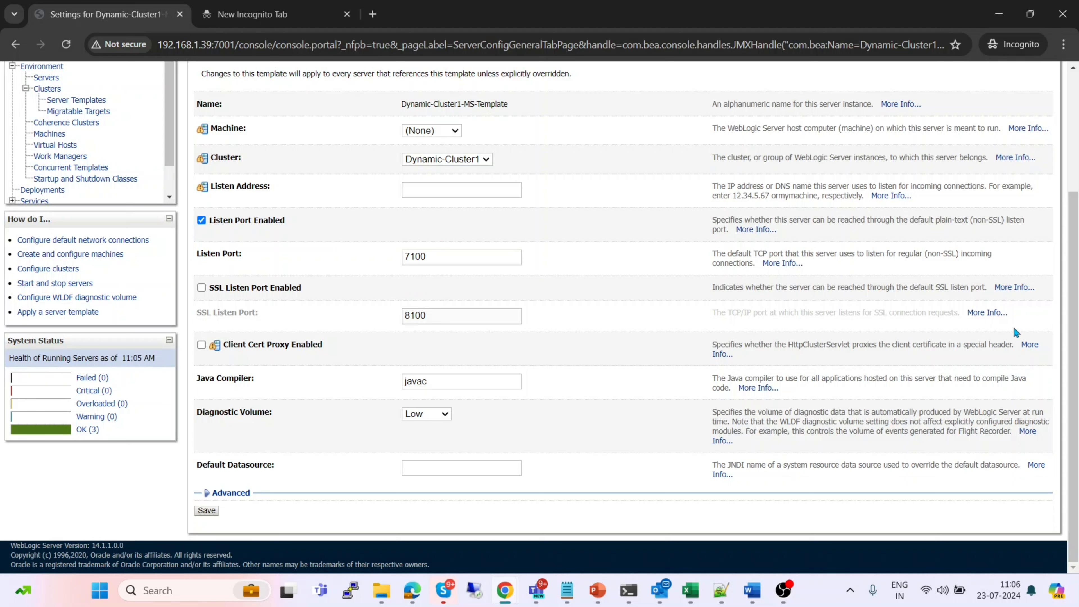
{"action": "left_click_drag", "start_coordinate": [1073, 344], "coordinate": [1056, 262]}
{"action": "scroll", "coordinate": [1057, 265], "scroll_direction": "up", "scroll_amount": 2}
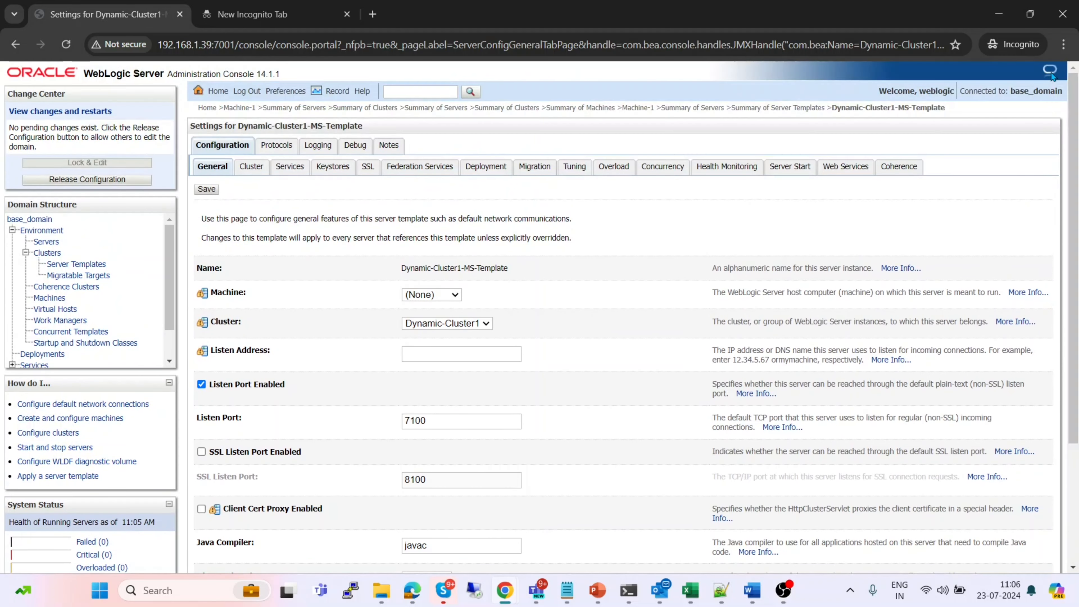
{"action": "left_click", "coordinate": [266, 146]}
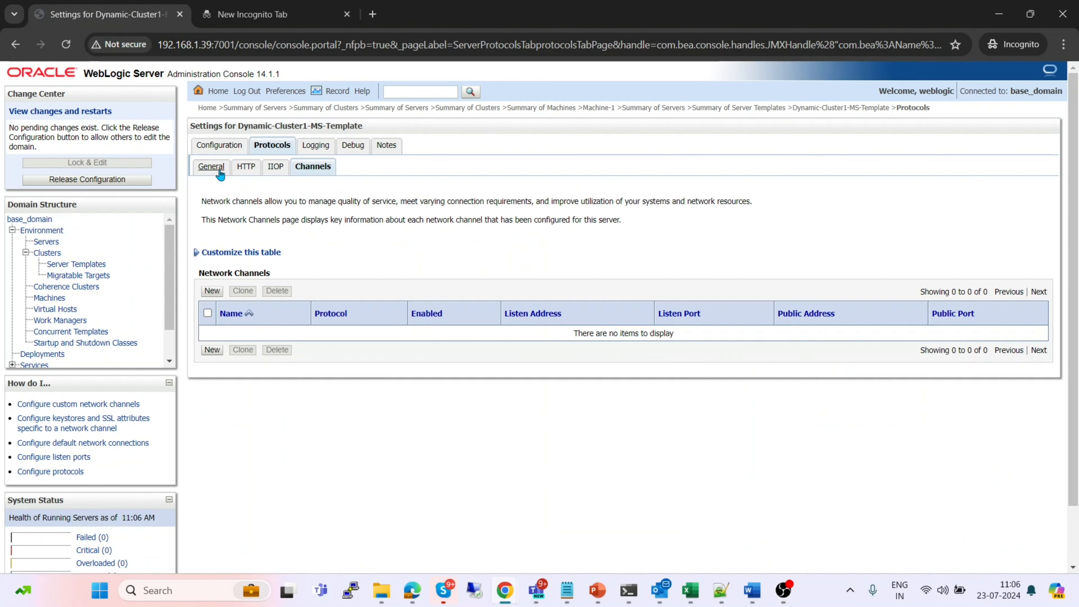
{"action": "left_click", "coordinate": [234, 174]}
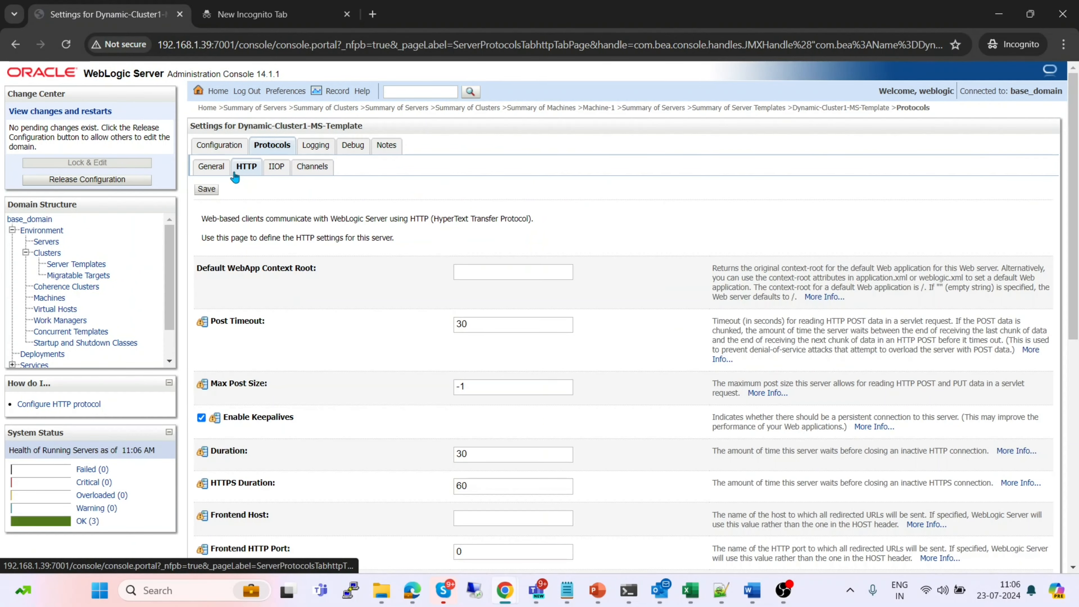
{"action": "left_click", "coordinate": [217, 147]}
In the template's data source logging, set the rotation file size to 50000, enable log rotation on startup, then save and activate the changes
{"action": "left_click", "coordinate": [317, 146]}
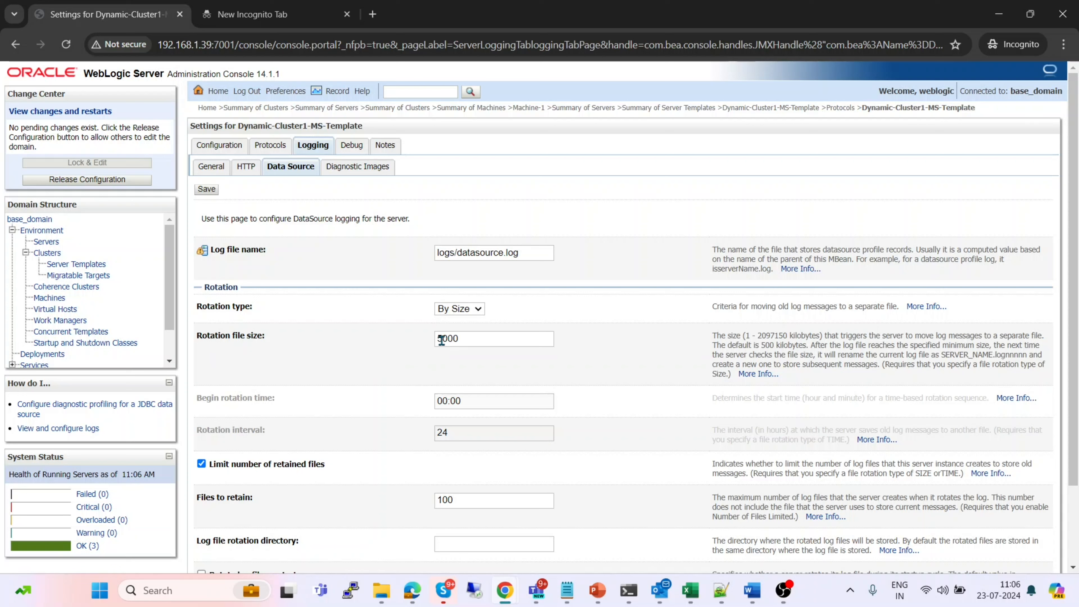
{"action": "left_click", "coordinate": [471, 340]}
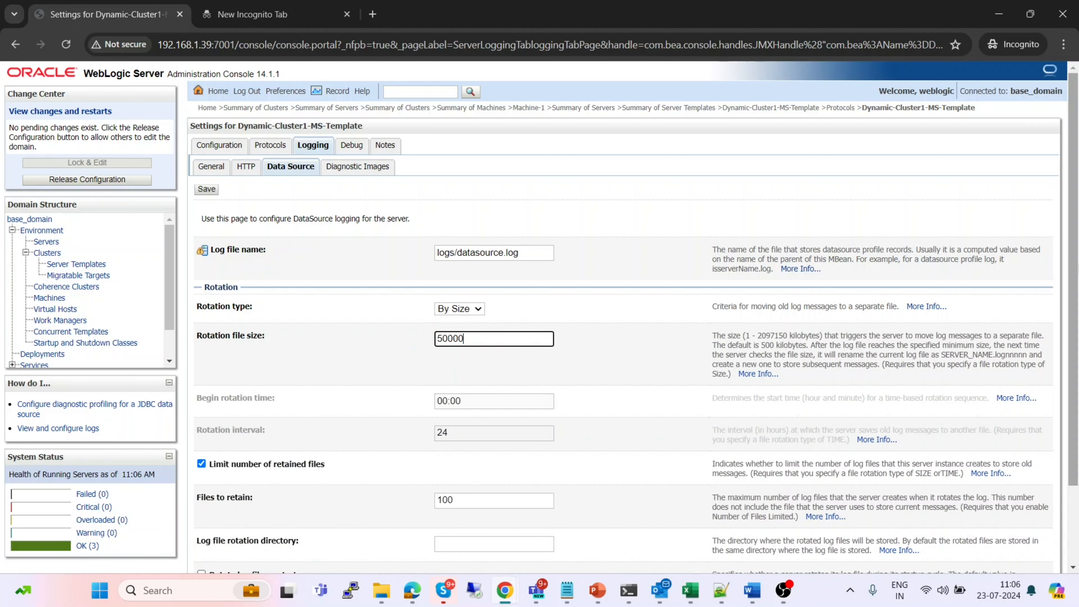
{"action": "scroll", "coordinate": [1072, 269], "scroll_direction": "down", "scroll_amount": 3}
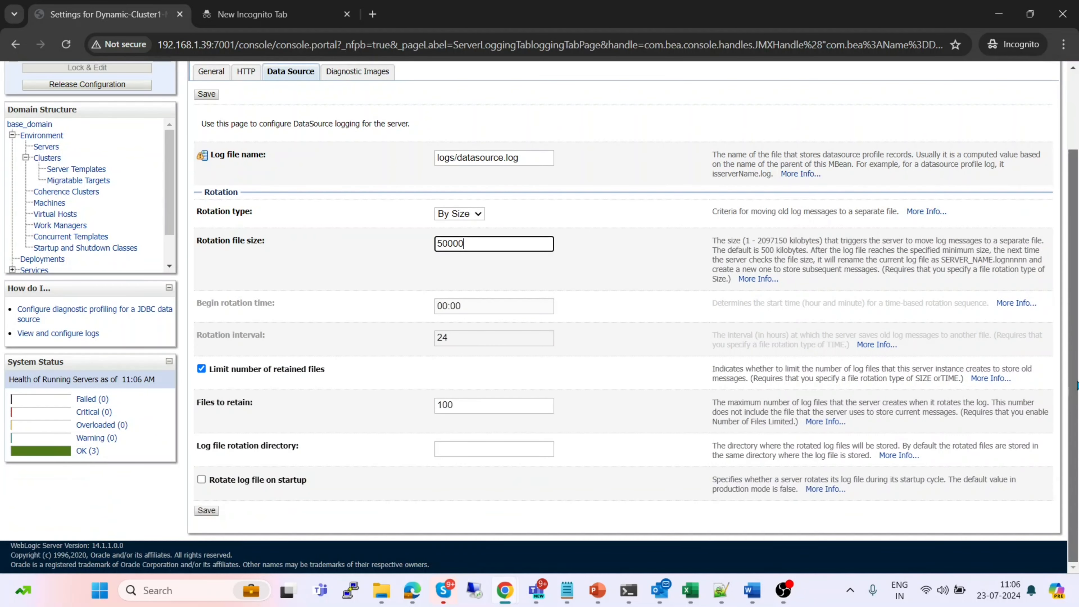
{"action": "left_click", "coordinate": [202, 480]}
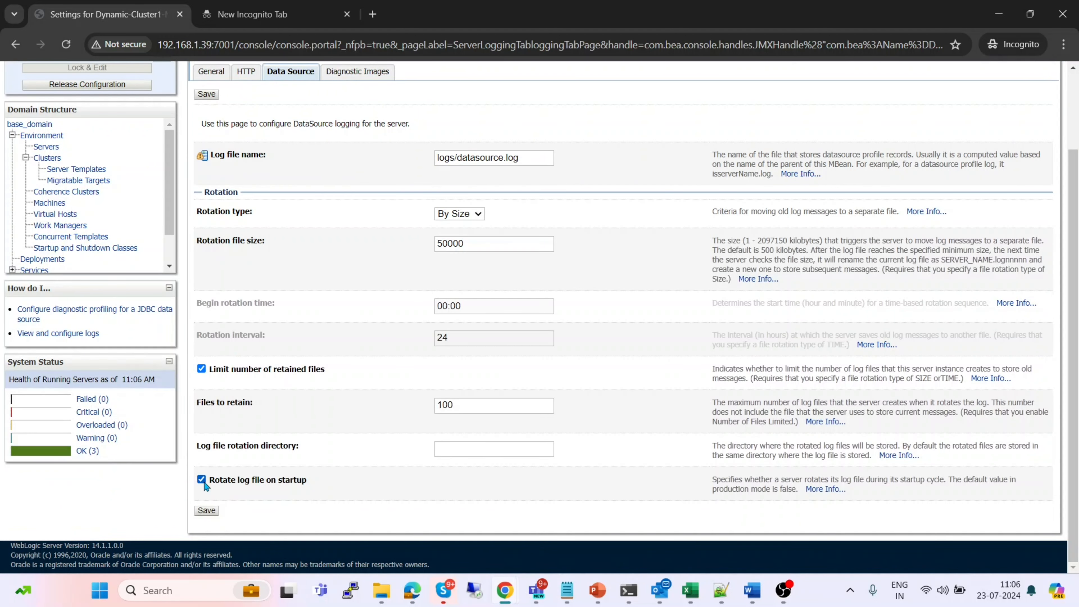
{"action": "left_click", "coordinate": [207, 510]}
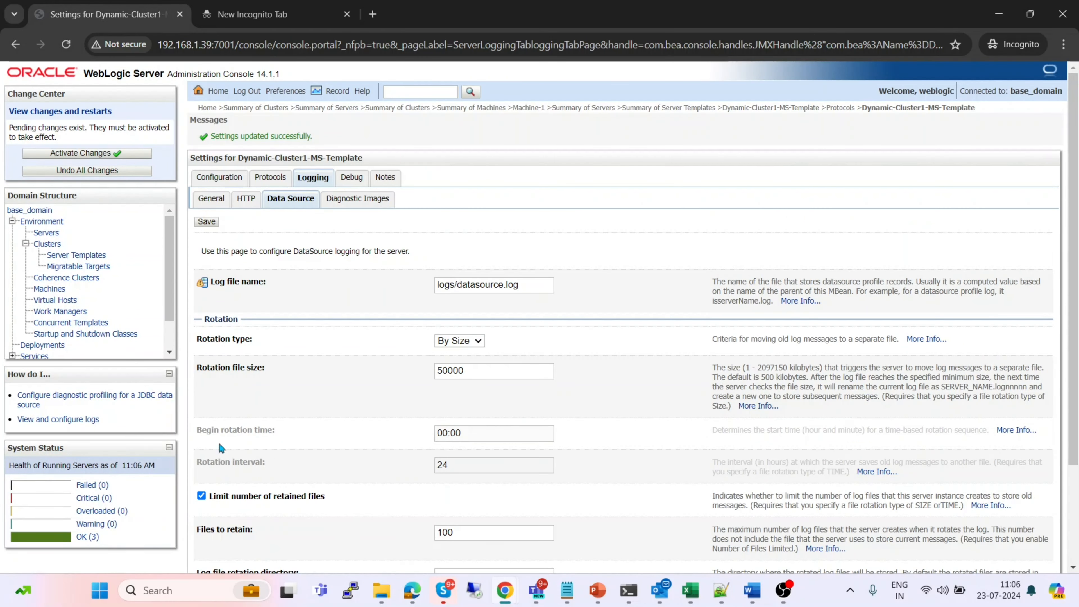
{"action": "left_click", "coordinate": [97, 154]}
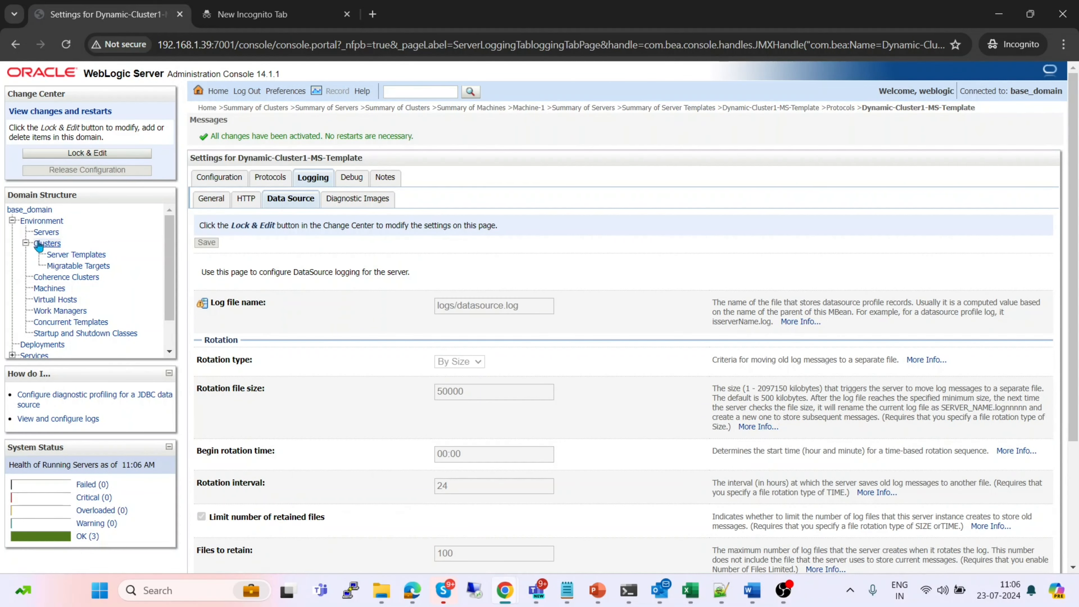
Compare the settings pages available for the dynamic server Dynamic-Cluster1-MS-2 with those of the configured server Static-MS1
{"action": "left_click", "coordinate": [46, 232]}
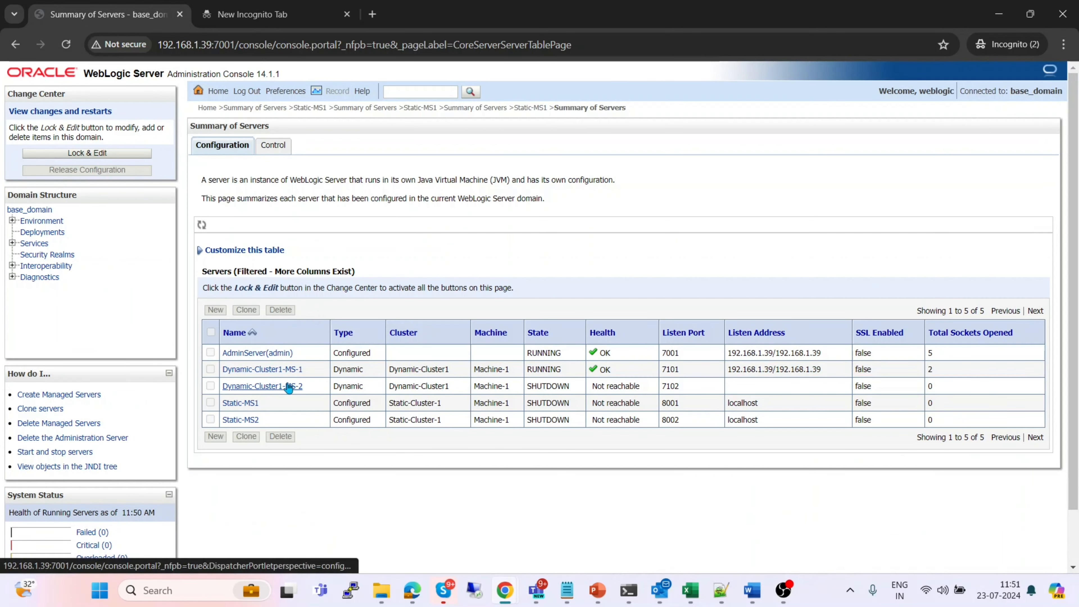
{"action": "left_click", "coordinate": [291, 387]}
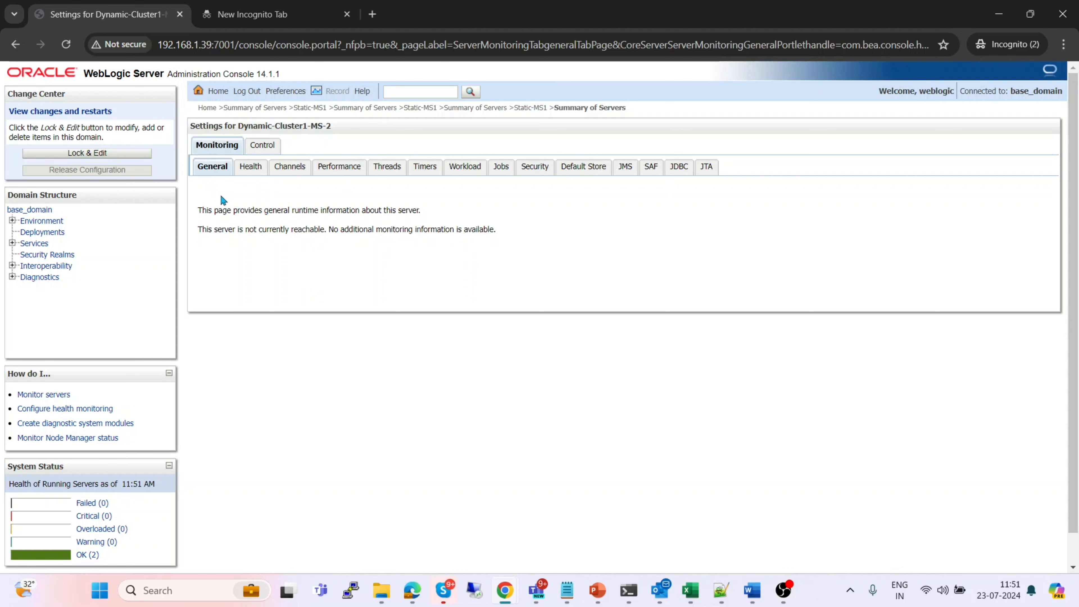
{"action": "left_click", "coordinate": [523, 110]}
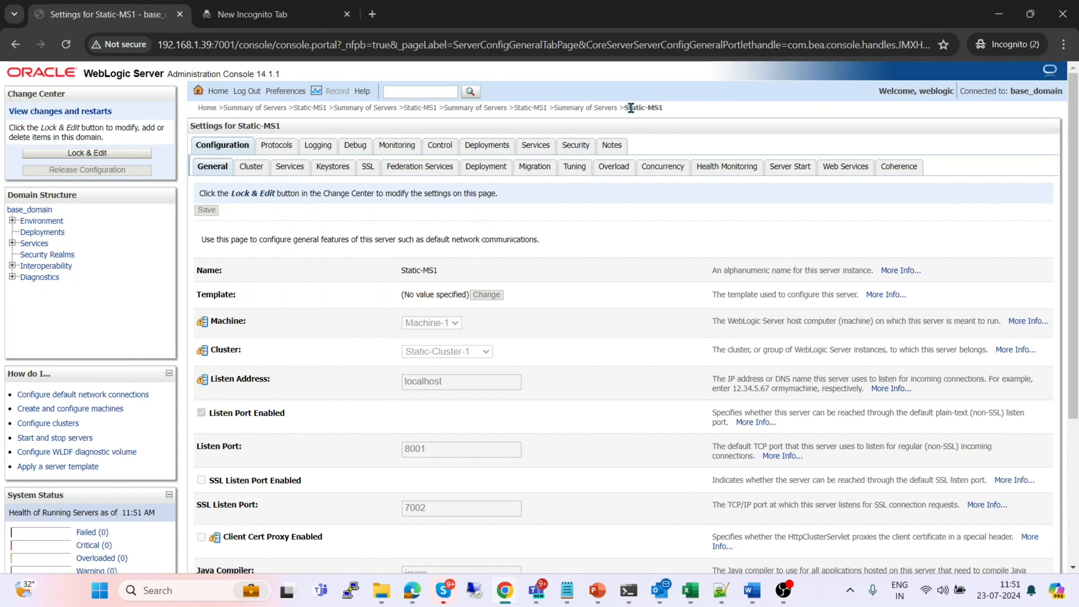
{"action": "left_click", "coordinate": [582, 108]}
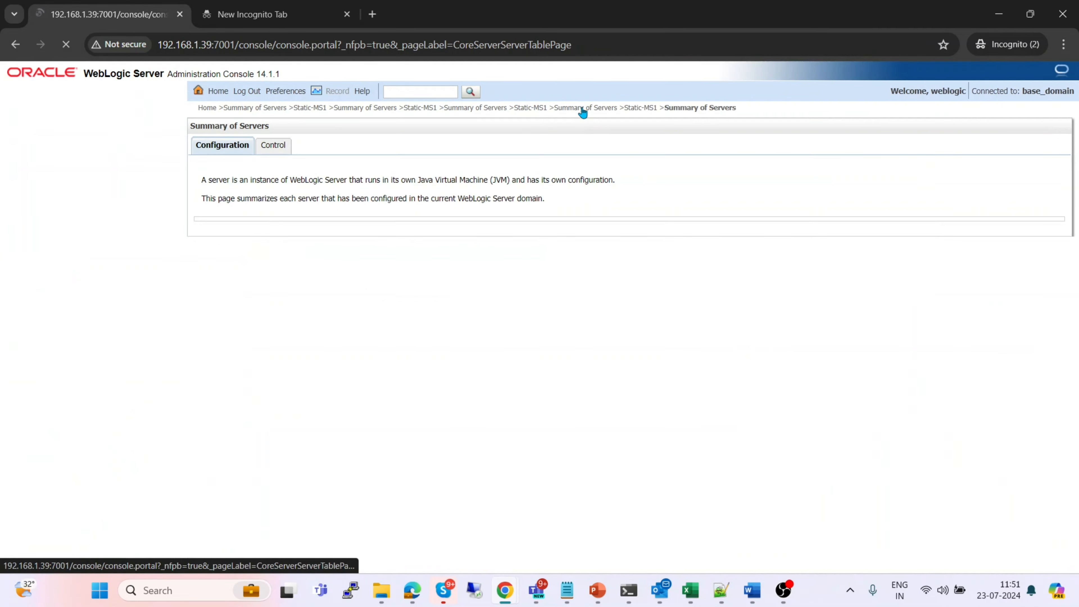
{"action": "left_click", "coordinate": [241, 405]}
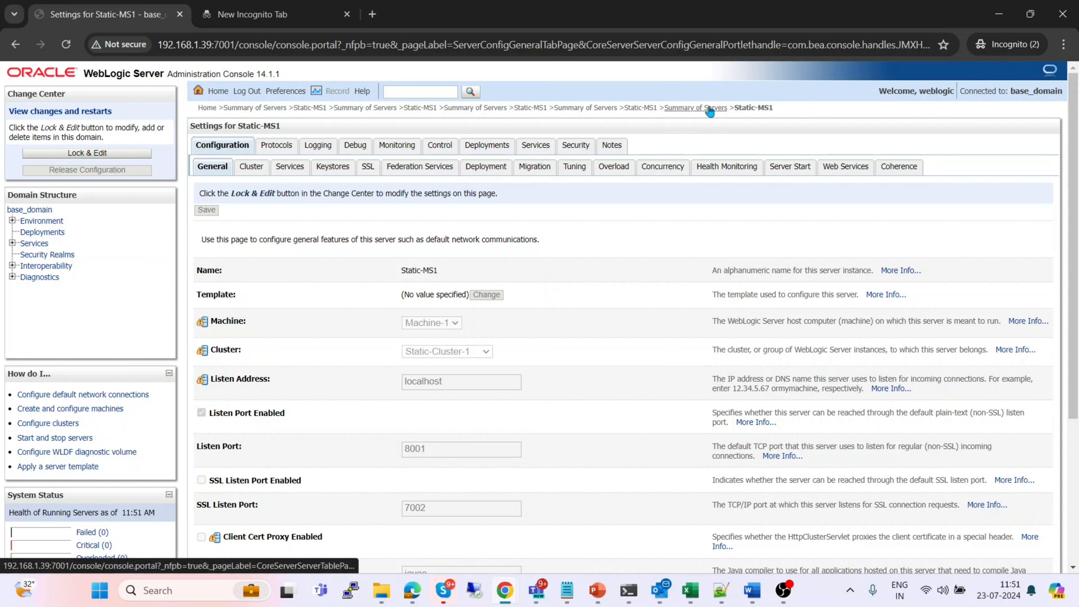
{"action": "left_click", "coordinate": [692, 109]}
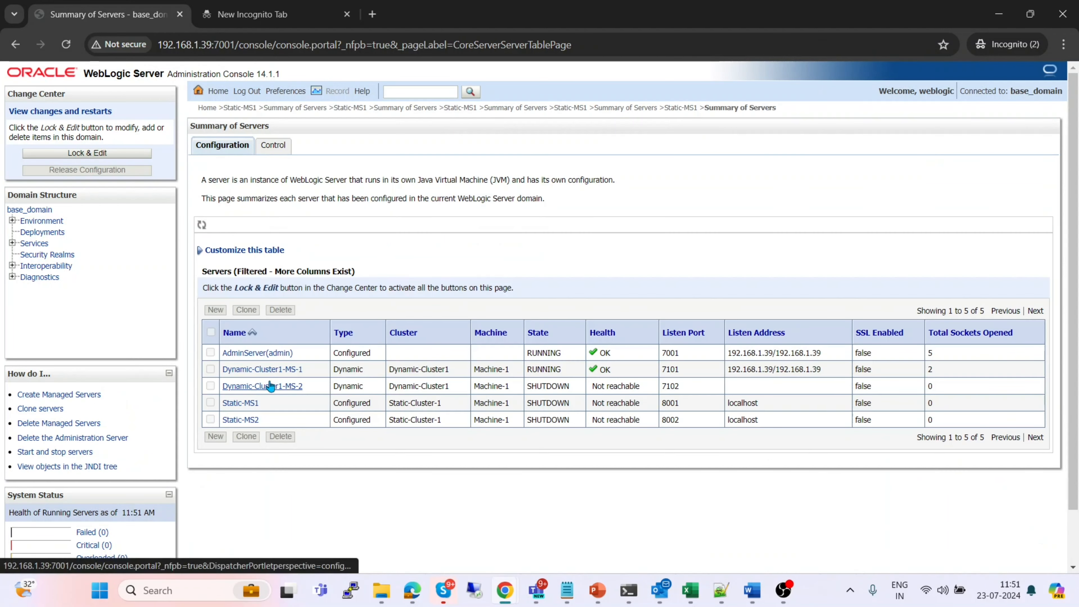
{"action": "left_click", "coordinate": [283, 387]}
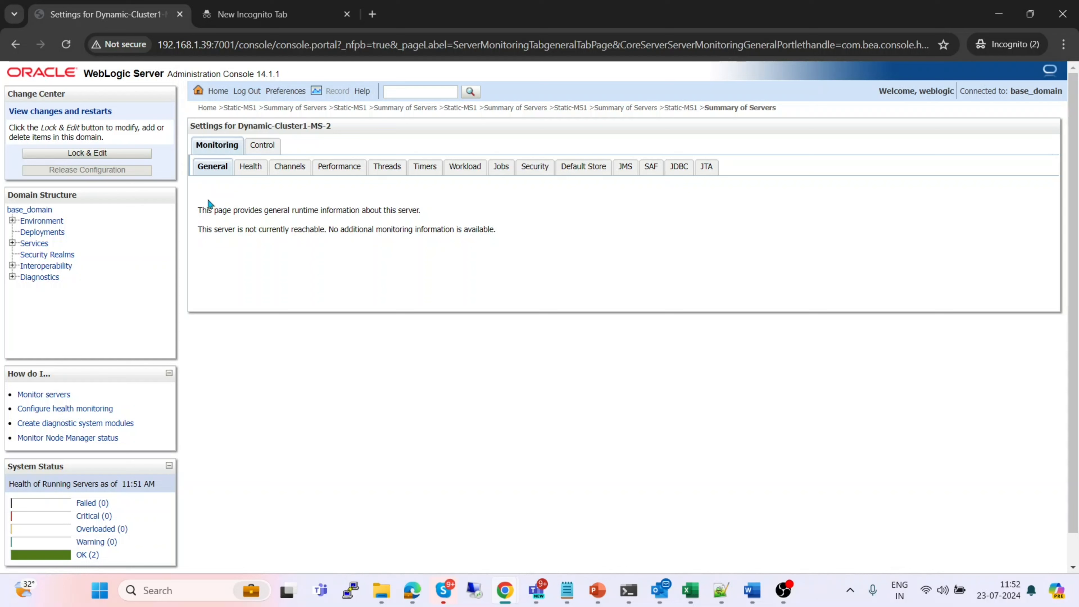
Open the server template Dynamic-Cluster1-MS-Template and bring up its general logging settings
{"action": "left_click", "coordinate": [12, 221]}
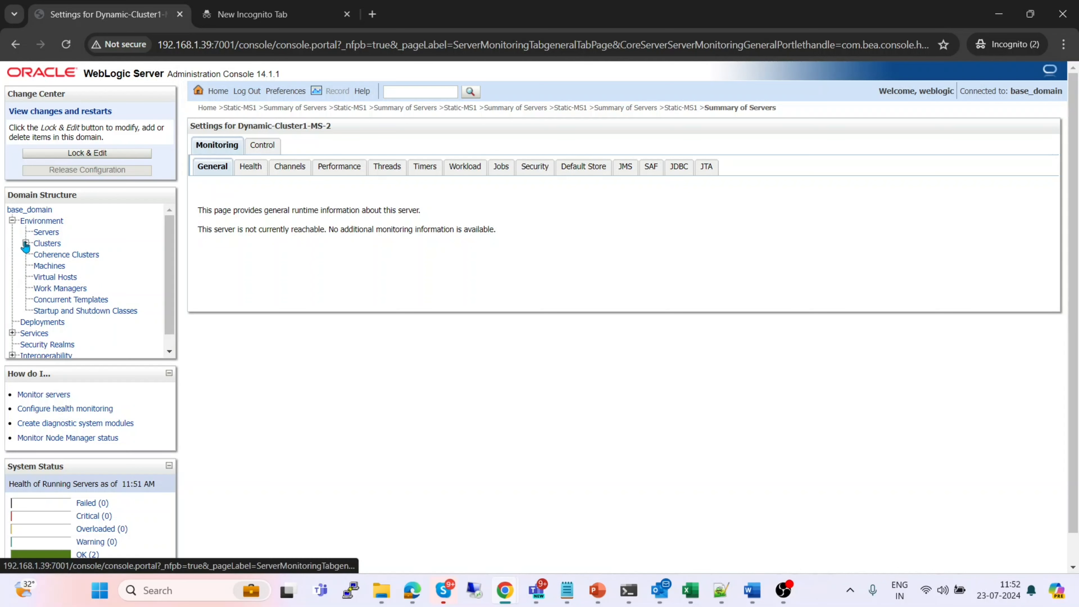
{"action": "left_click", "coordinate": [25, 244]}
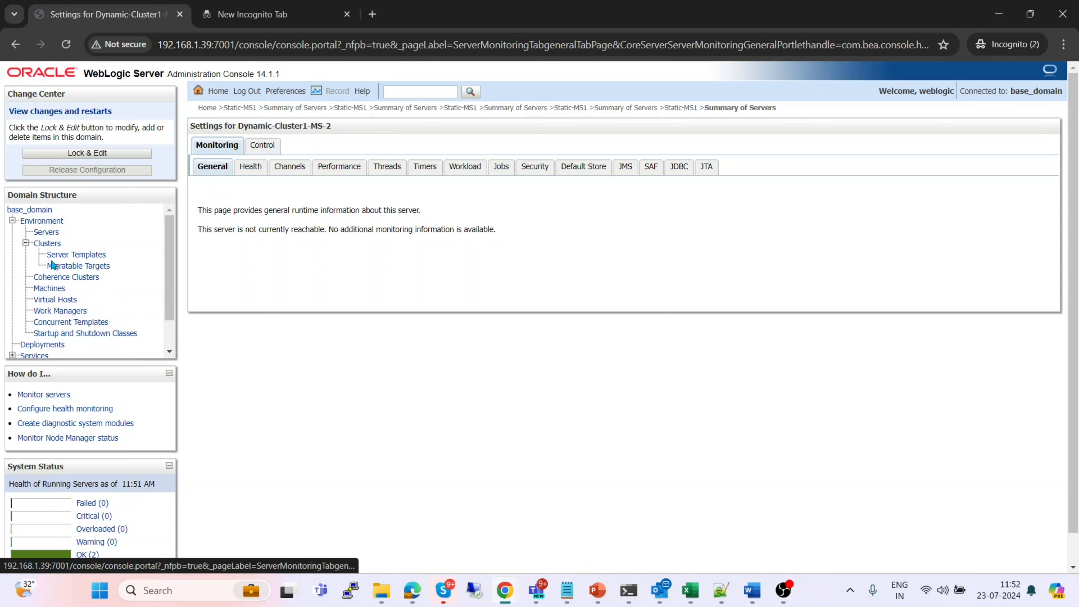
{"action": "left_click", "coordinate": [88, 257]}
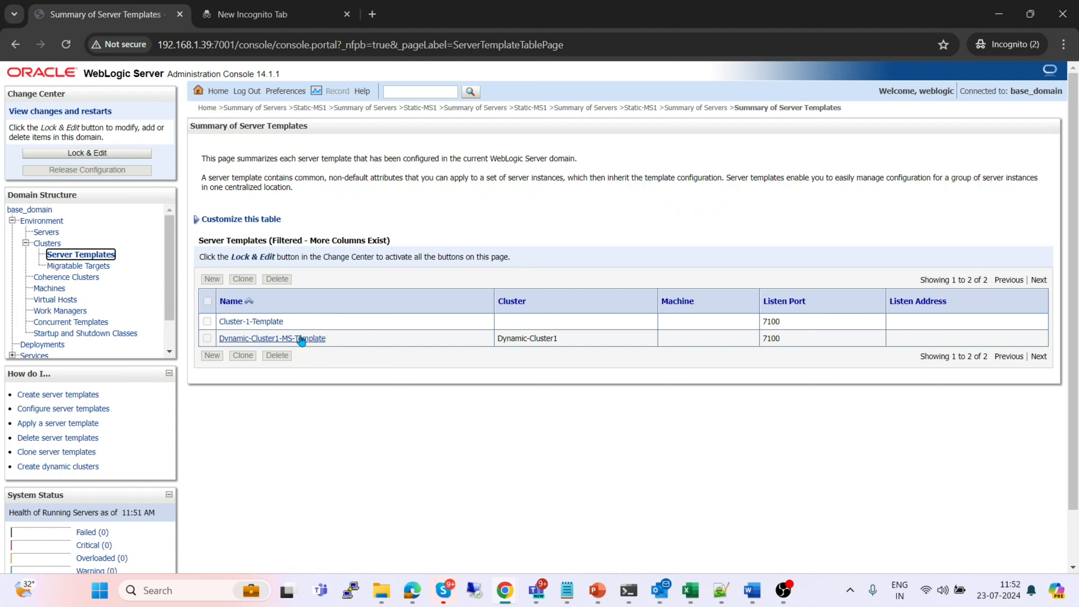
{"action": "left_click", "coordinate": [300, 340]}
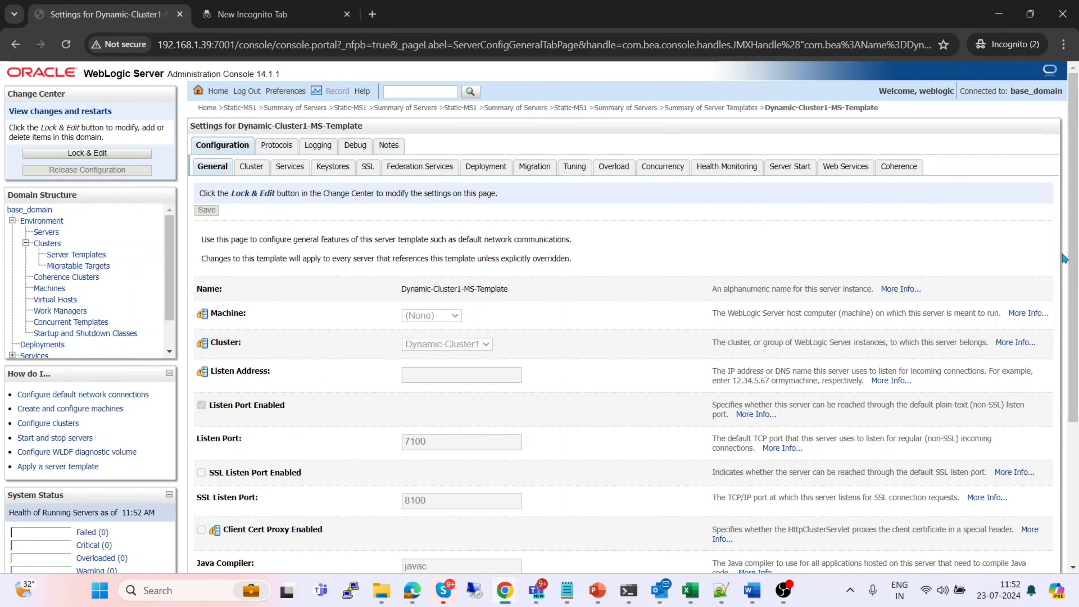
{"action": "mouse_move", "coordinate": [1076, 257]}
{"action": "left_mouse_down"}
{"action": "mouse_move", "coordinate": [1077, 407]}
{"action": "mouse_move", "coordinate": [1070, 246]}
{"action": "left_mouse_up"}
{"action": "left_click", "coordinate": [312, 147]}
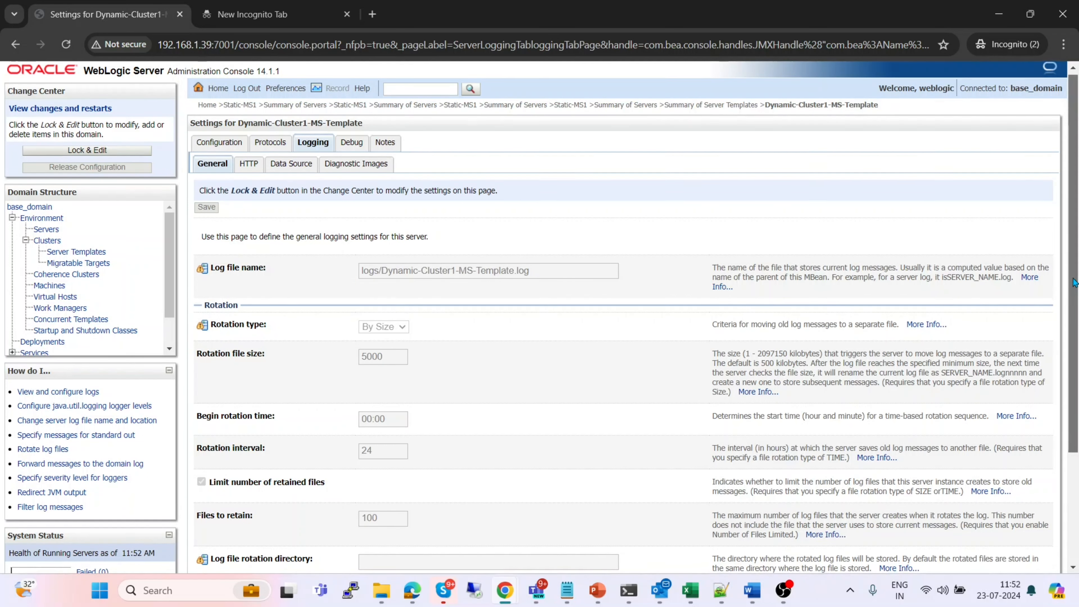
{"action": "left_click_drag", "start_coordinate": [1074, 280], "coordinate": [1070, 212]}
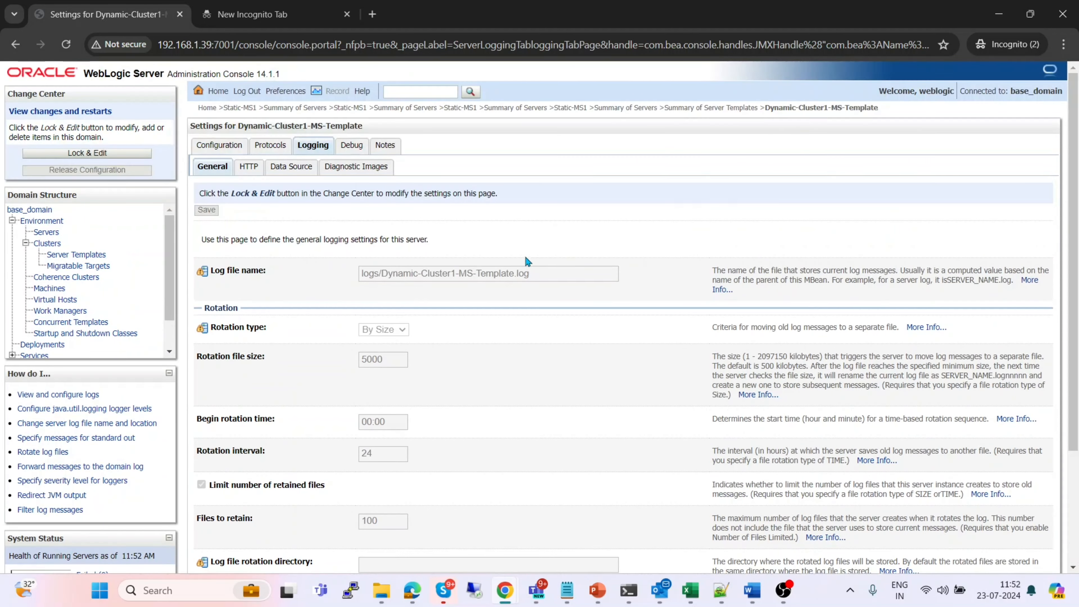
Lock the configuration, set the general log's rotation file size to 50000, enable rotation on startup, then save and activate the changes
{"action": "left_click", "coordinate": [107, 151]}
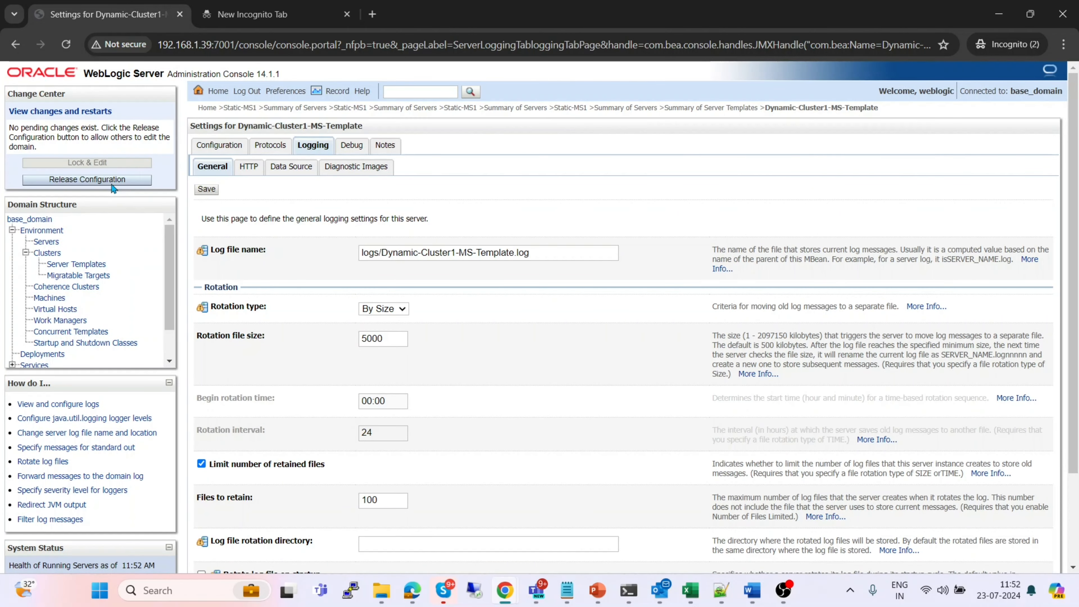
{"action": "left_click", "coordinate": [391, 343]}
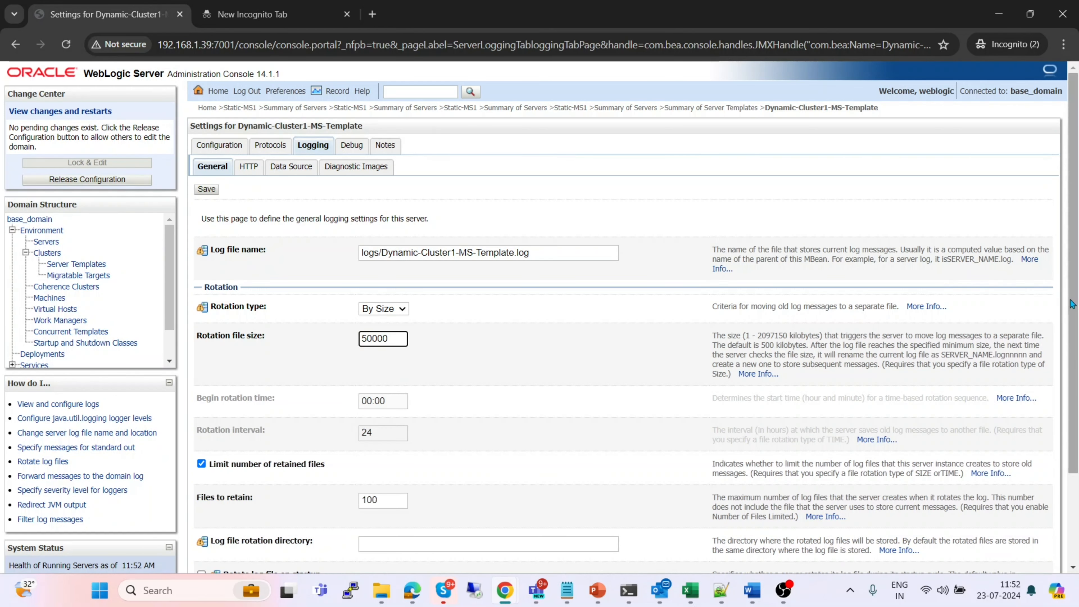
{"action": "scroll", "coordinate": [1074, 306], "scroll_direction": "down", "scroll_amount": 3}
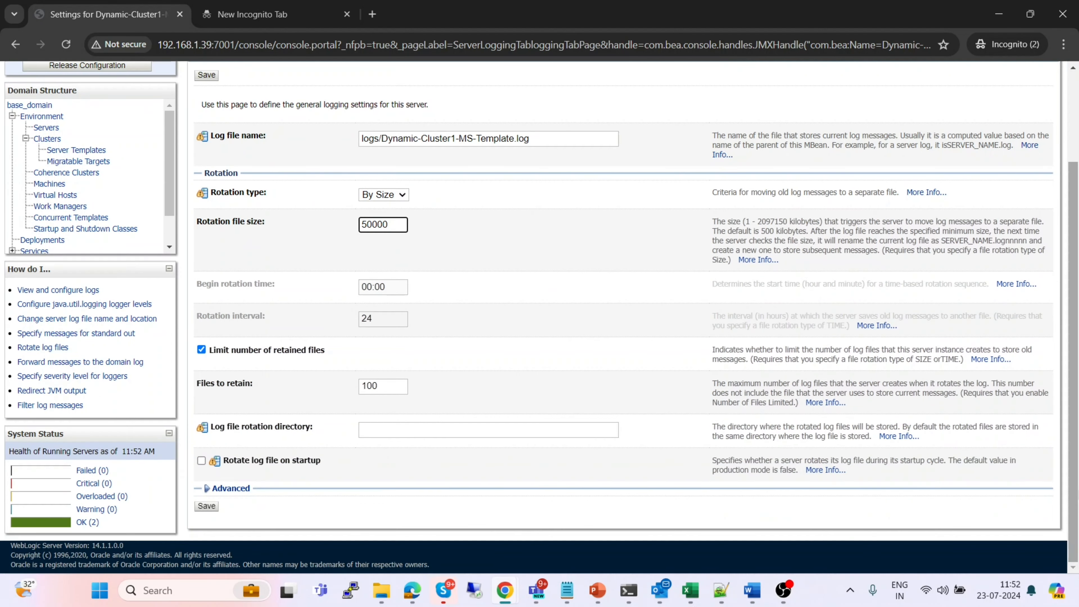
{"action": "left_click", "coordinate": [202, 462]}
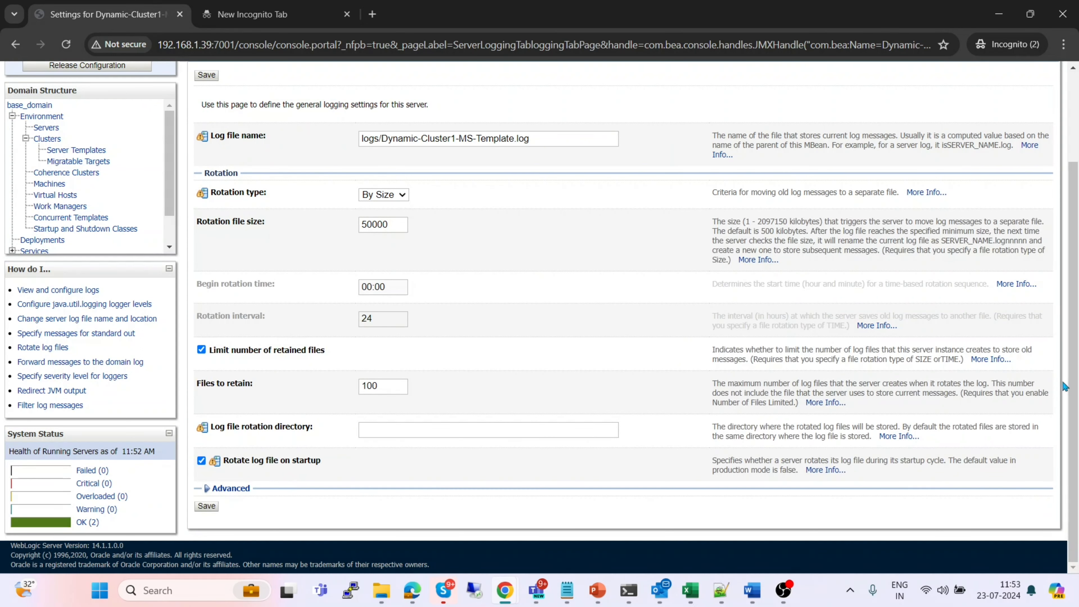
{"action": "scroll", "coordinate": [1063, 273], "scroll_direction": "up", "scroll_amount": 2}
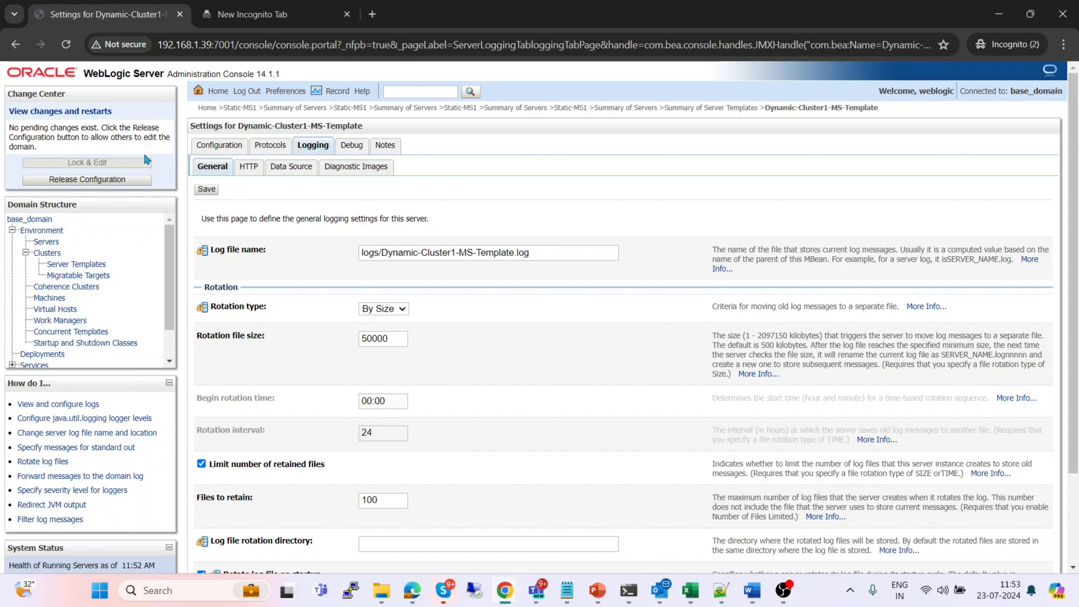
{"action": "left_click", "coordinate": [207, 189]}
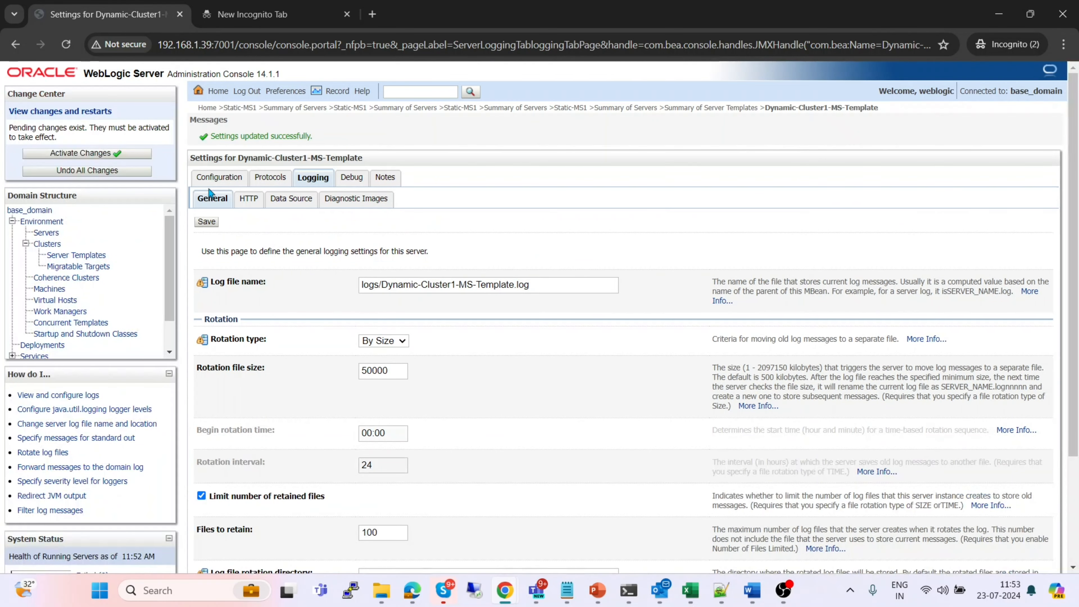
{"action": "left_click", "coordinate": [100, 155]}
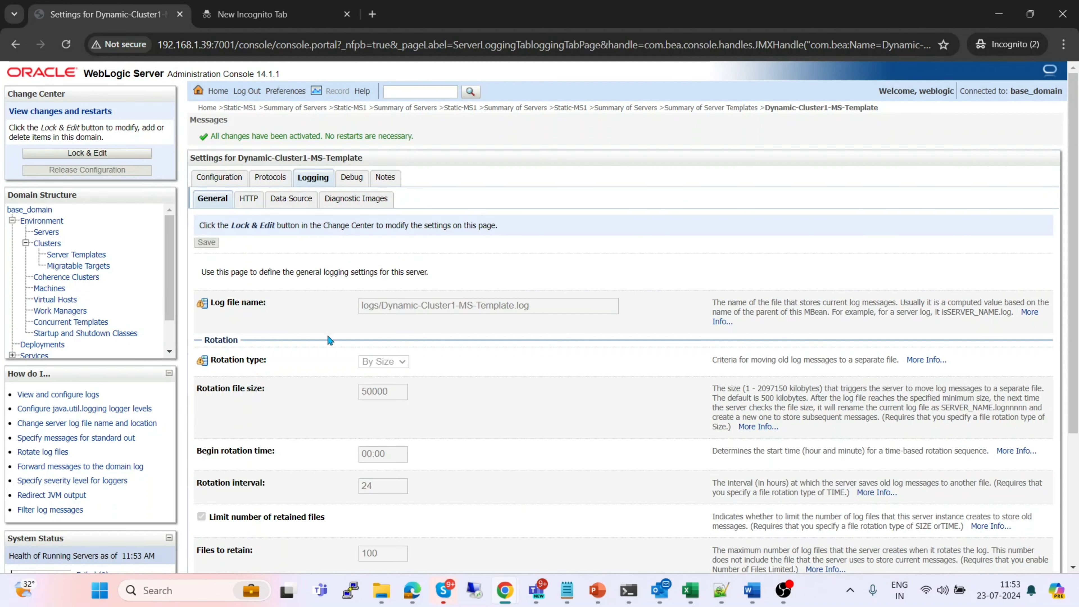